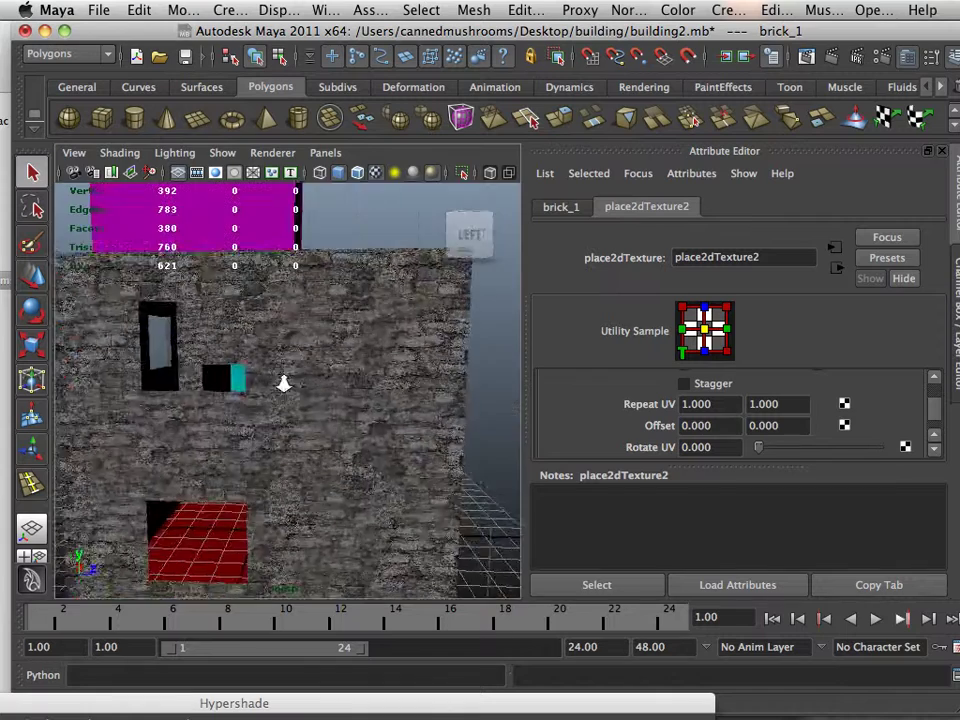
- Examine the brick texture on the building's walls up close and from several sides
{"action": "left_click_drag", "start_coordinate": [285, 381], "coordinate": [252, 401], "text": "alt"}
{"action": "right_click_drag", "start_coordinate": [252, 401], "coordinate": [587, 506], "text": "alt"}
{"action": "left_click_drag", "start_coordinate": [386, 426], "coordinate": [336, 421], "text": "alt"}
{"action": "right_click_drag", "start_coordinate": [336, 421], "coordinate": [199, 354], "text": "alt"}
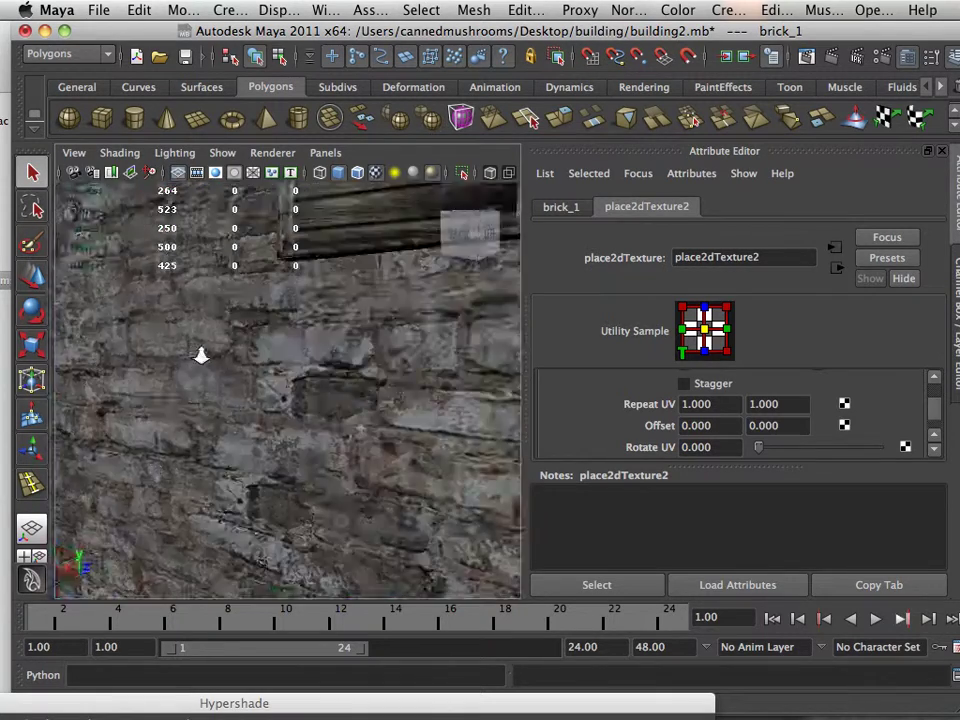
{"action": "left_click_drag", "start_coordinate": [199, 354], "coordinate": [356, 429], "text": "alt"}
{"action": "right_click_drag", "start_coordinate": [356, 429], "coordinate": [396, 443], "text": "alt"}
{"action": "left_click_drag", "start_coordinate": [396, 443], "coordinate": [295, 422], "text": "alt"}
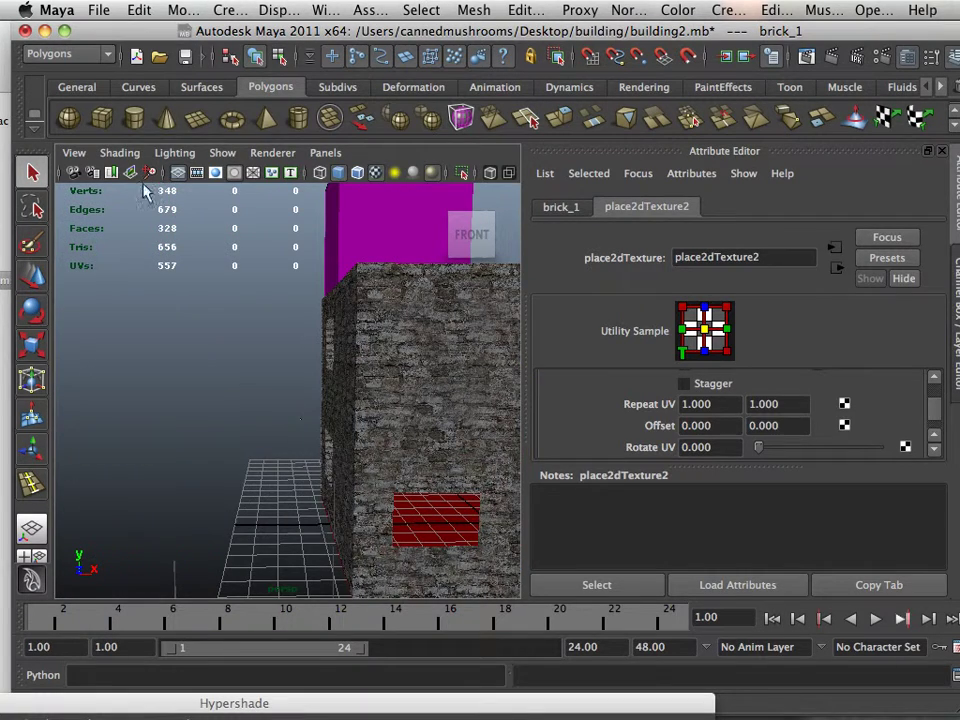
- Create a polygon plane, move it along X well clear of the building, and frame it for a closer view
{"action": "right_click_drag", "start_coordinate": [350, 325], "coordinate": [285, 332], "text": "alt"}
{"action": "middle_click_drag", "start_coordinate": [285, 332], "coordinate": [90, 320], "text": "alt"}
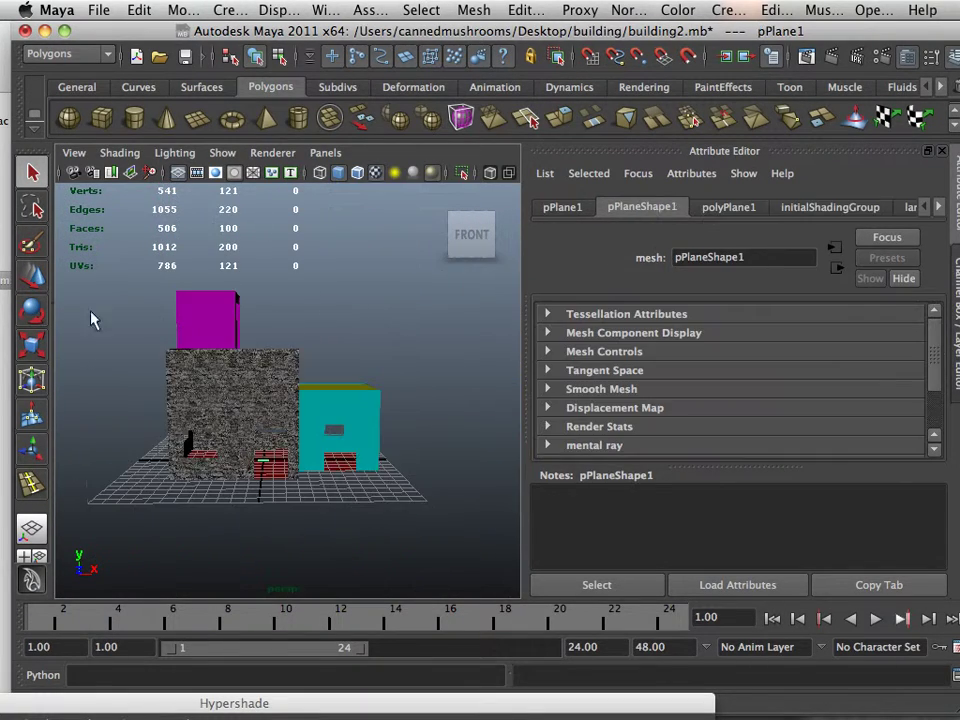
{"action": "left_click", "coordinate": [30, 278]}
{"action": "left_click_drag", "start_coordinate": [180, 350], "coordinate": [272, 440], "text": "alt"}
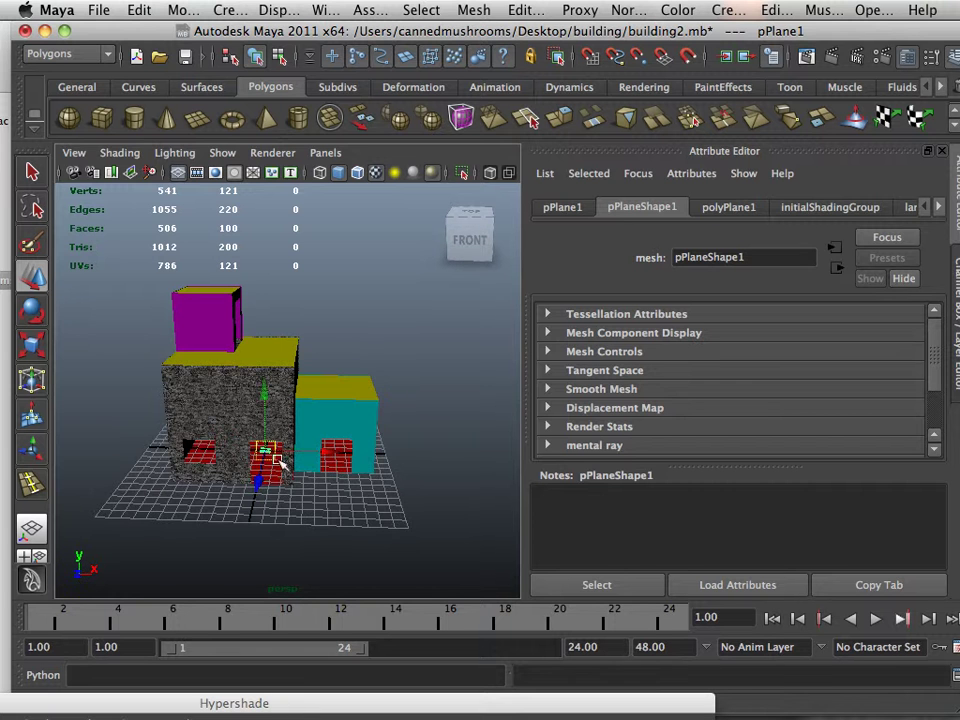
{"action": "key", "text": "f"}
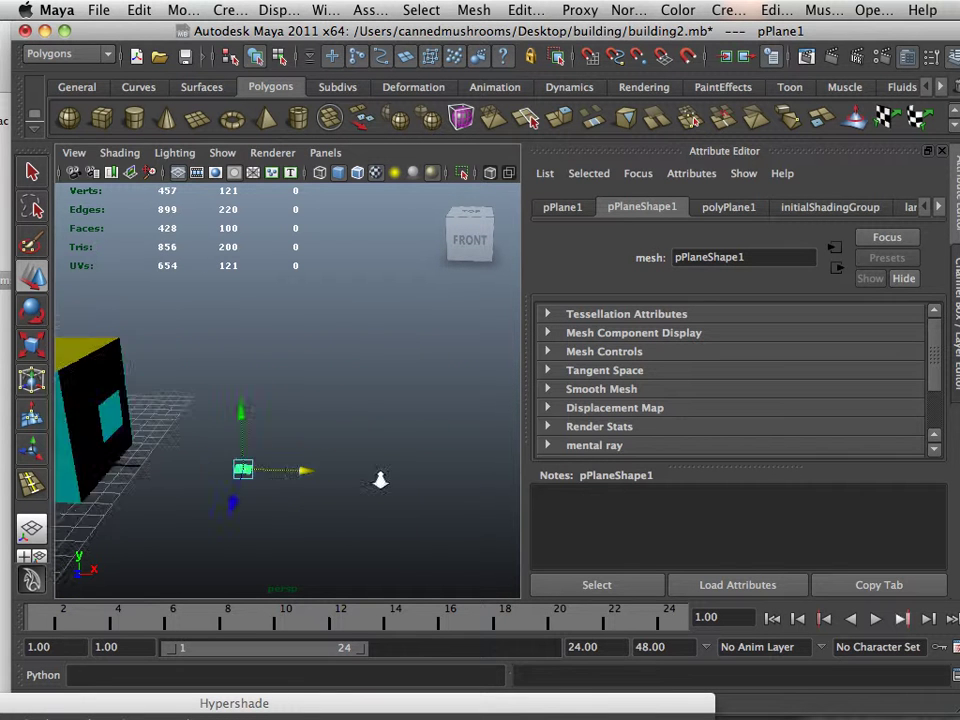
{"action": "scroll", "coordinate": [253, 366], "scroll_direction": "up", "scroll_amount": 3}
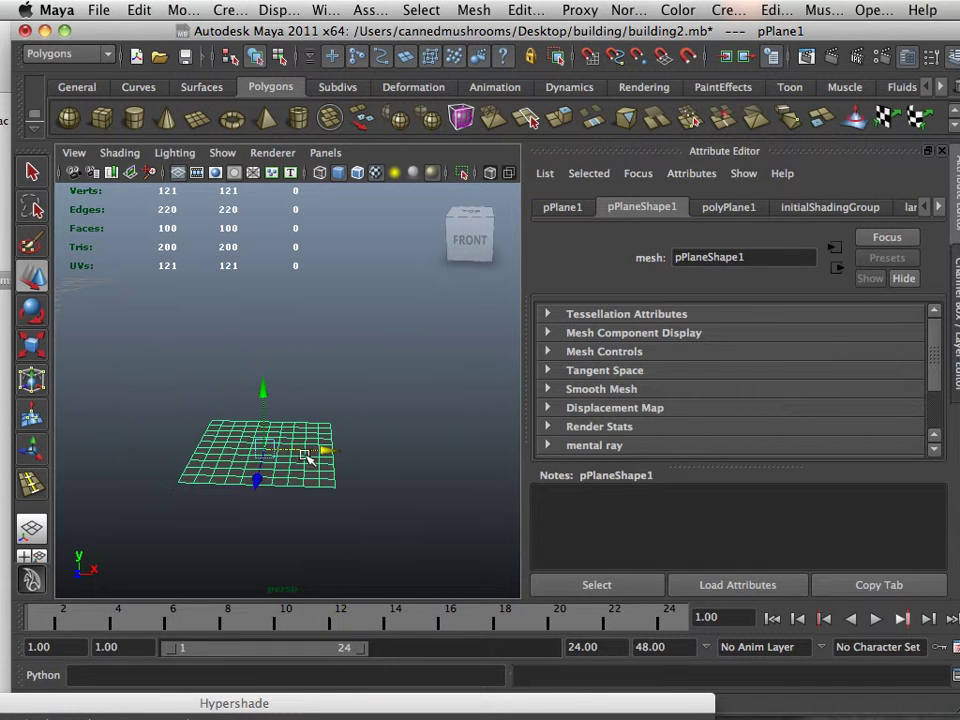
{"action": "left_click", "coordinate": [33, 347]}
{"action": "right_click_drag", "start_coordinate": [253, 446], "coordinate": [402, 478], "text": "alt"}
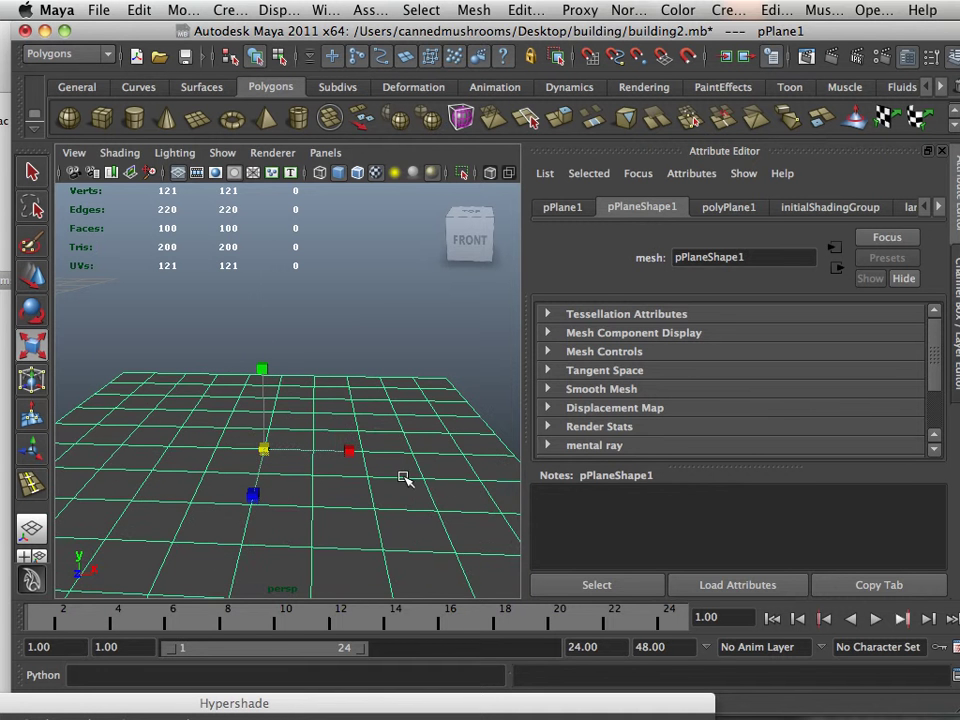
- Bring up the Hypershade, then switch to Finder and browse to the Desktop folder
{"action": "left_click", "coordinate": [397, 703]}
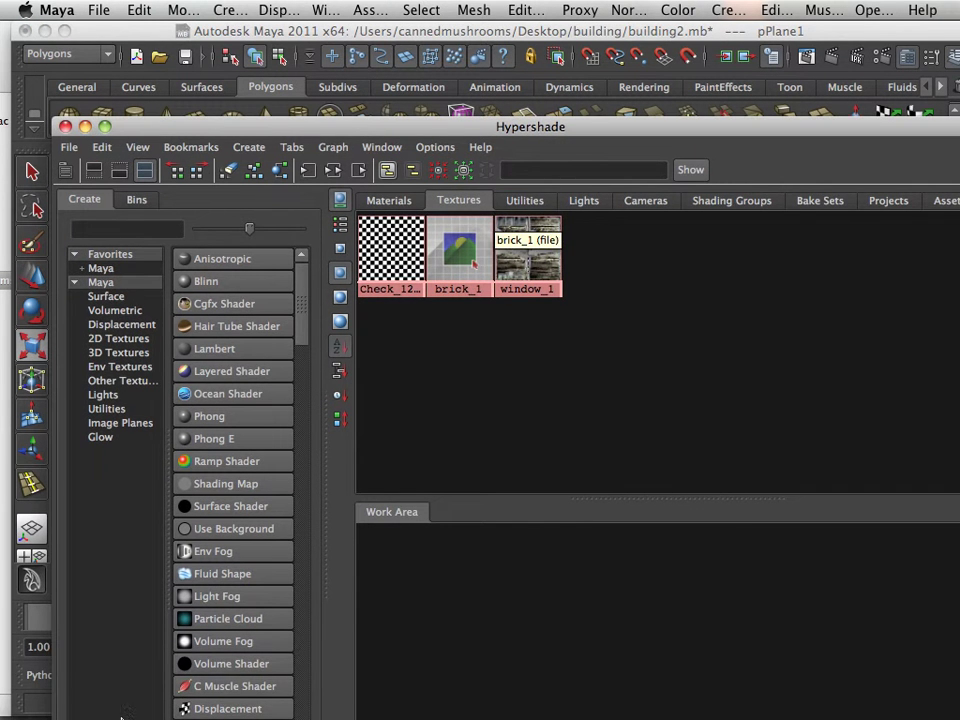
{"action": "left_click", "coordinate": [26, 705]}
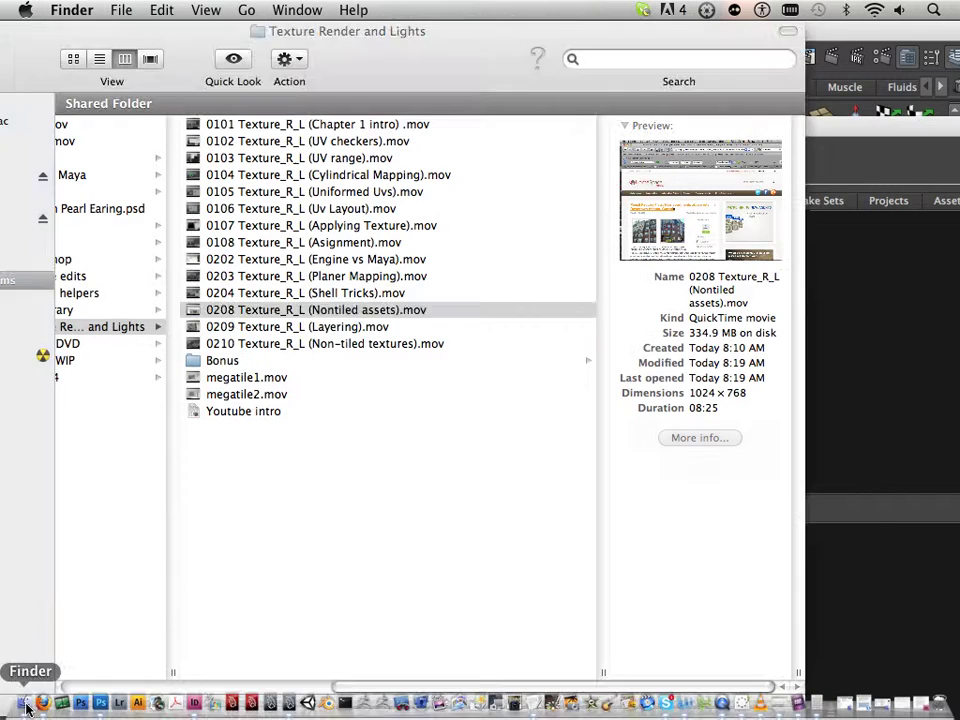
{"action": "left_click_drag", "start_coordinate": [350, 20], "coordinate": [733, 20]}
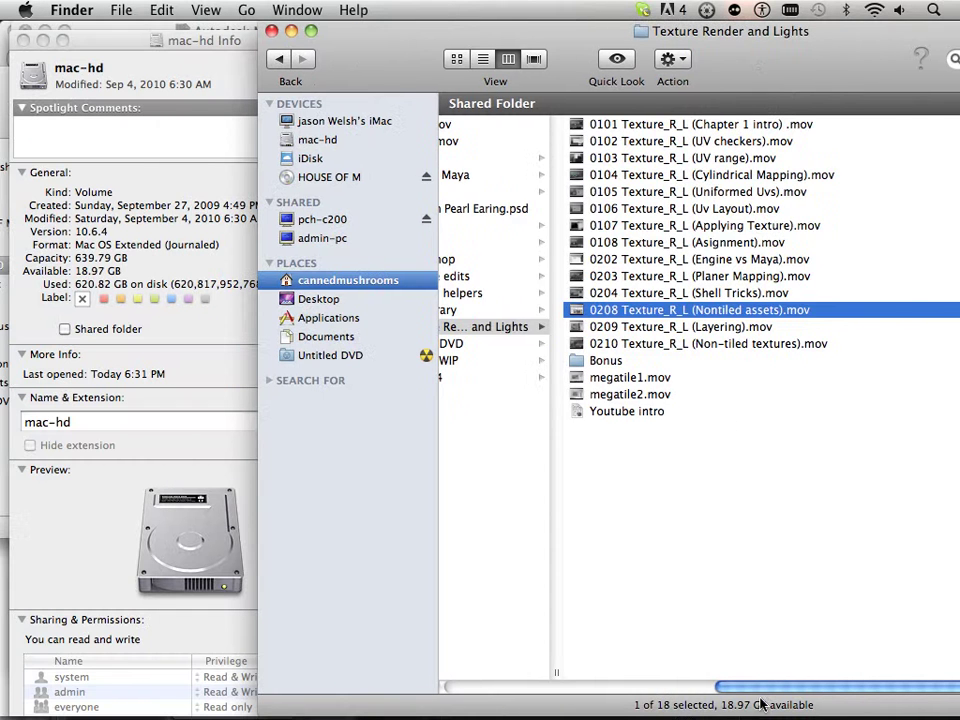
{"action": "left_click_drag", "start_coordinate": [758, 691], "coordinate": [427, 475]}
{"action": "left_click", "coordinate": [320, 299]}
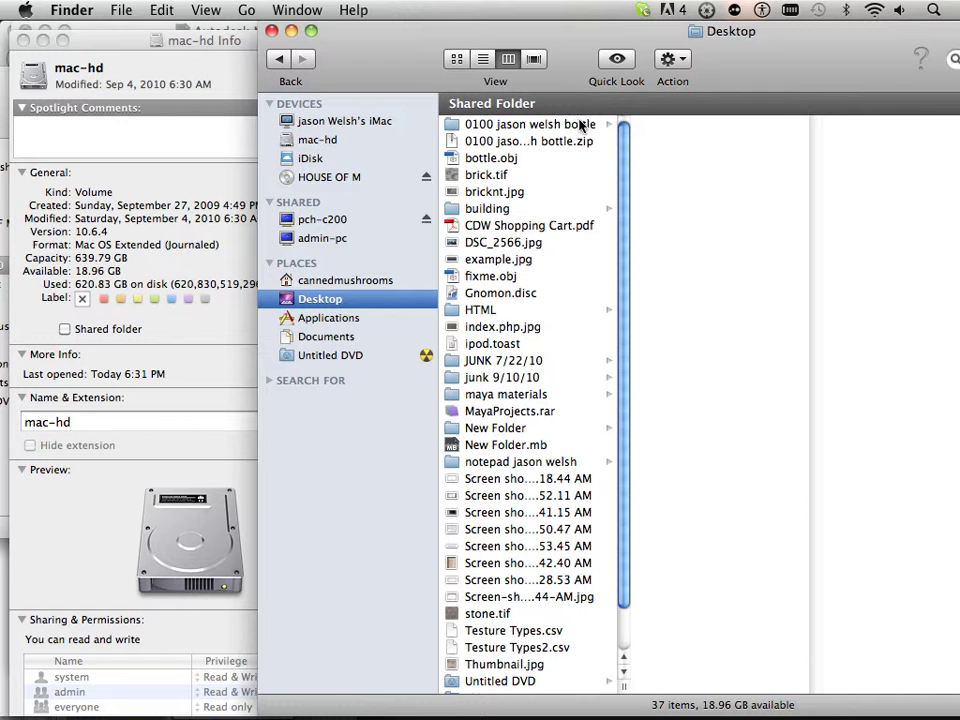
- Bring brick.tif from the building folder into the Hypershade as a file texture
{"action": "scroll", "coordinate": [553, 348], "scroll_direction": "down", "scroll_amount": 1}
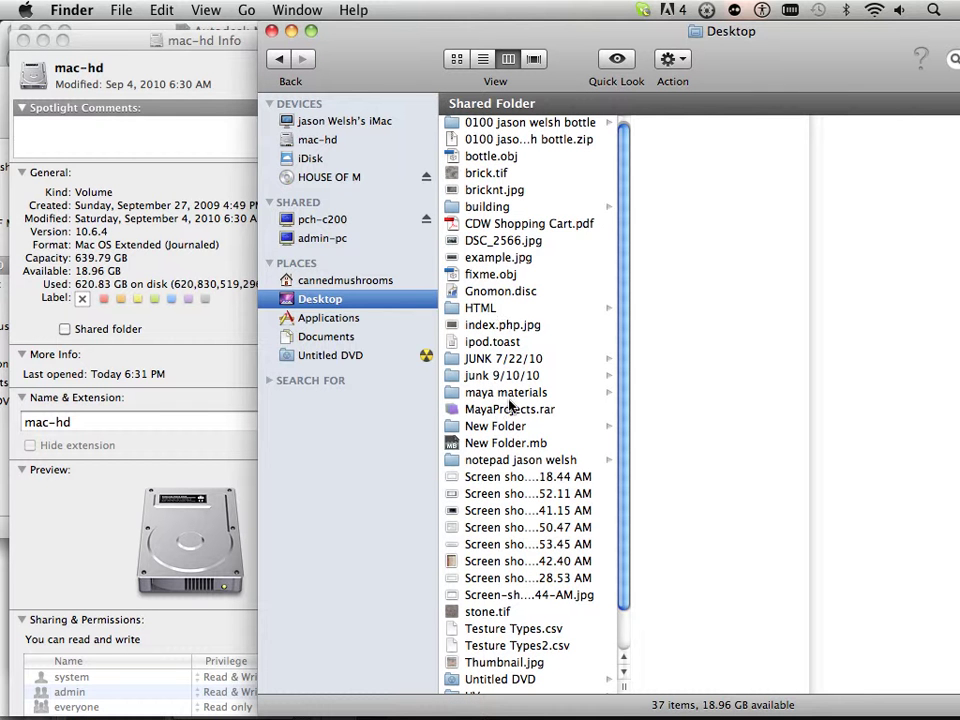
{"action": "left_click", "coordinate": [505, 206]}
{"action": "left_click_drag", "start_coordinate": [720, 78], "coordinate": [470, 362]}
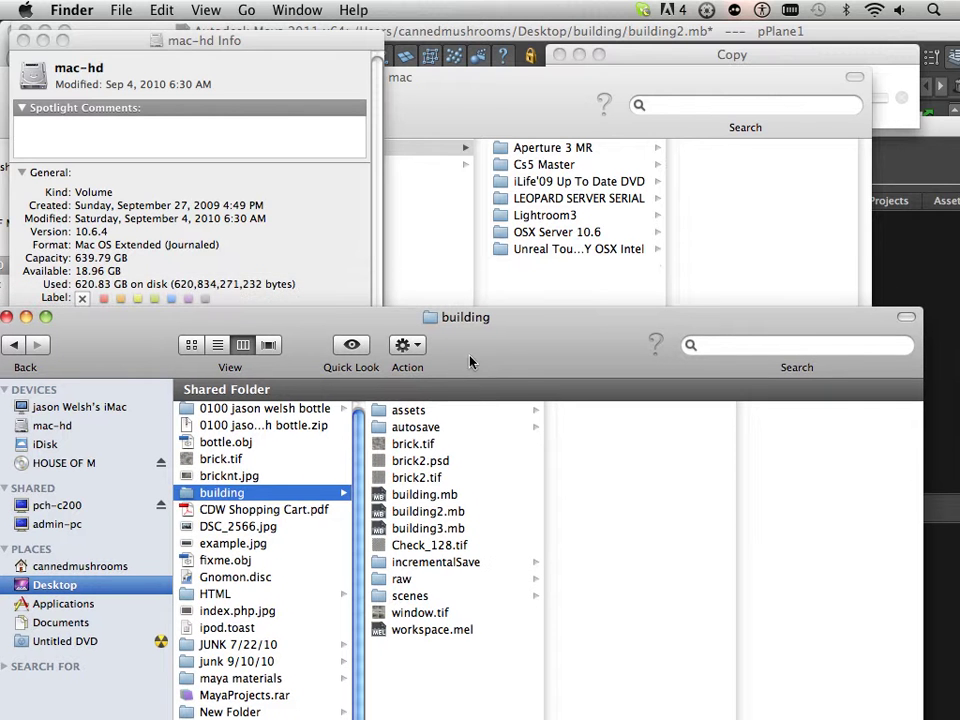
{"action": "left_click", "coordinate": [414, 444]}
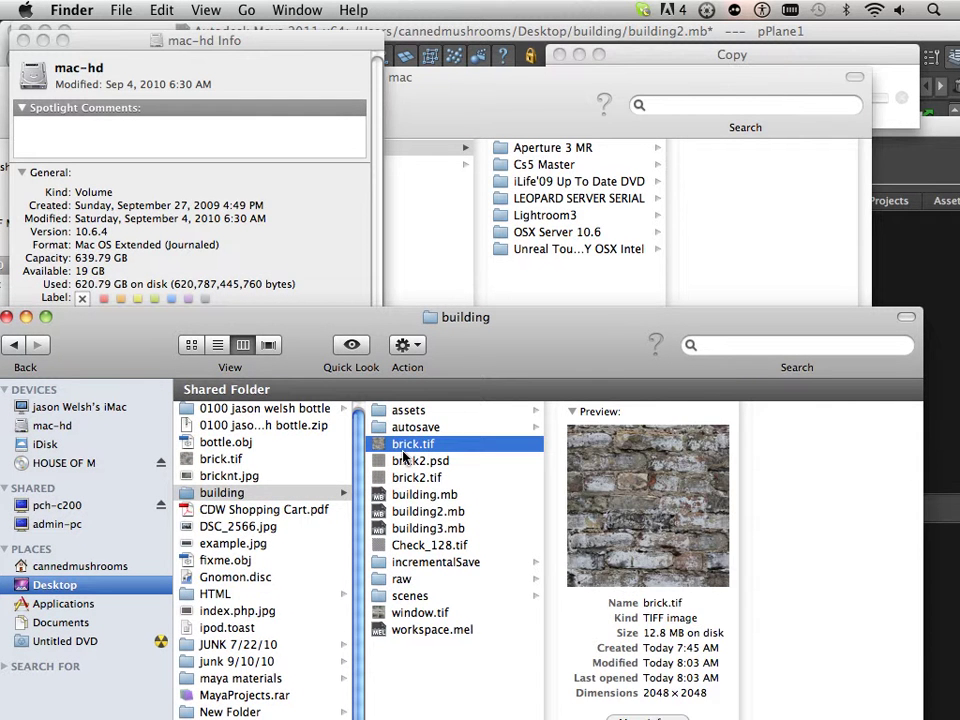
{"action": "left_click", "coordinate": [918, 281]}
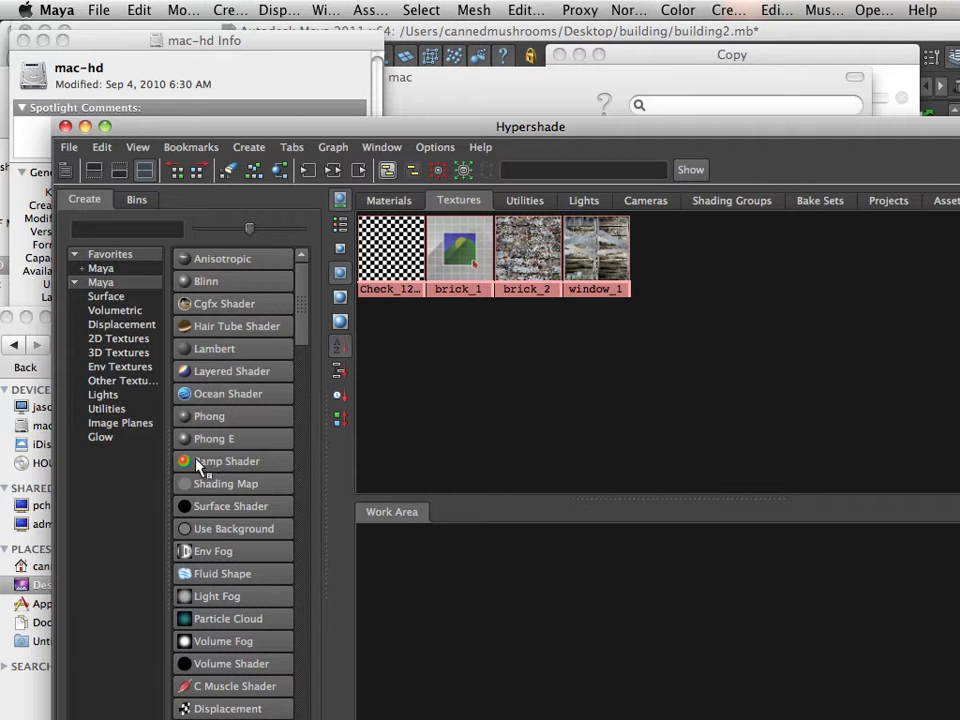
- Create a Lambert material and connect the brick_2 texture to its default input
{"action": "scroll", "coordinate": [196, 545], "scroll_direction": "down", "scroll_amount": 1}
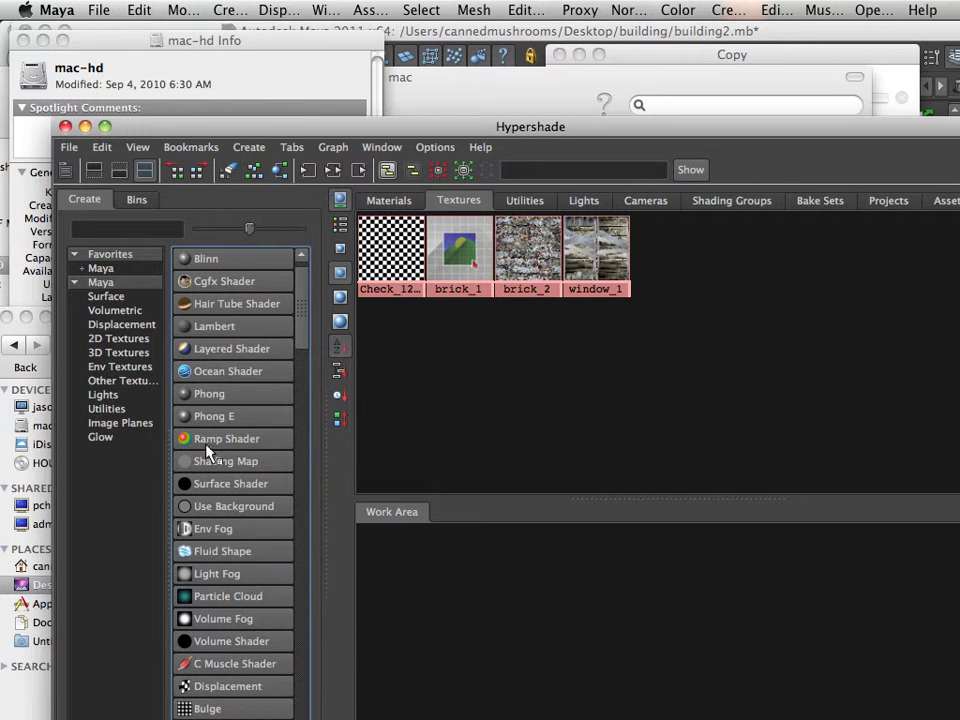
{"action": "left_click", "coordinate": [203, 326]}
{"action": "middle_click_drag", "start_coordinate": [527, 255], "coordinate": [420, 595]}
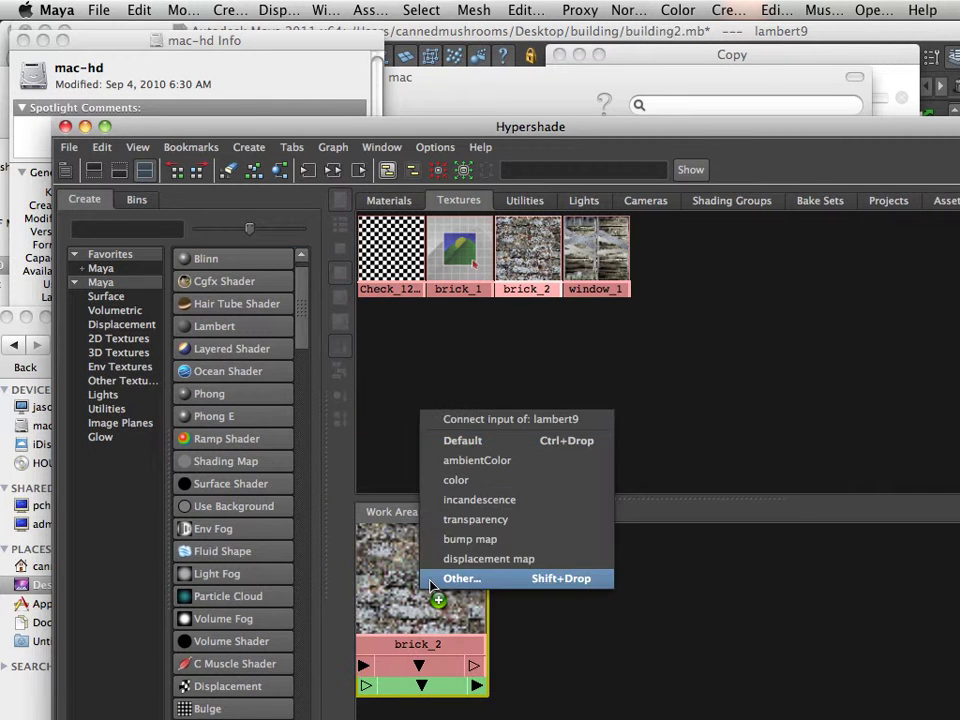
{"action": "left_click", "coordinate": [476, 441]}
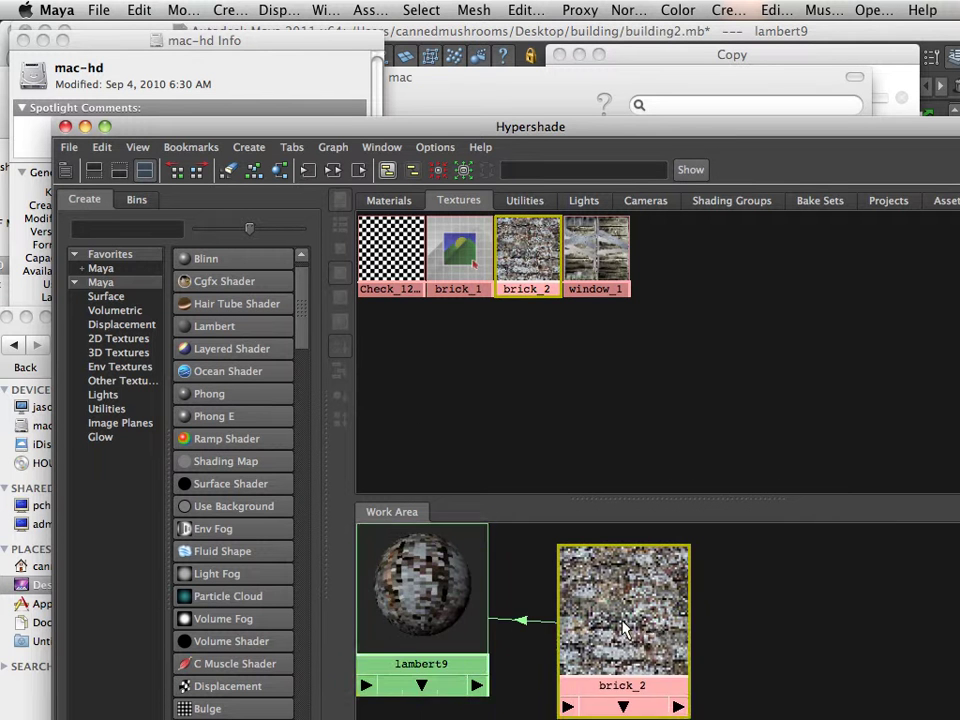
{"action": "left_click_drag", "start_coordinate": [458, 598], "coordinate": [470, 610]}
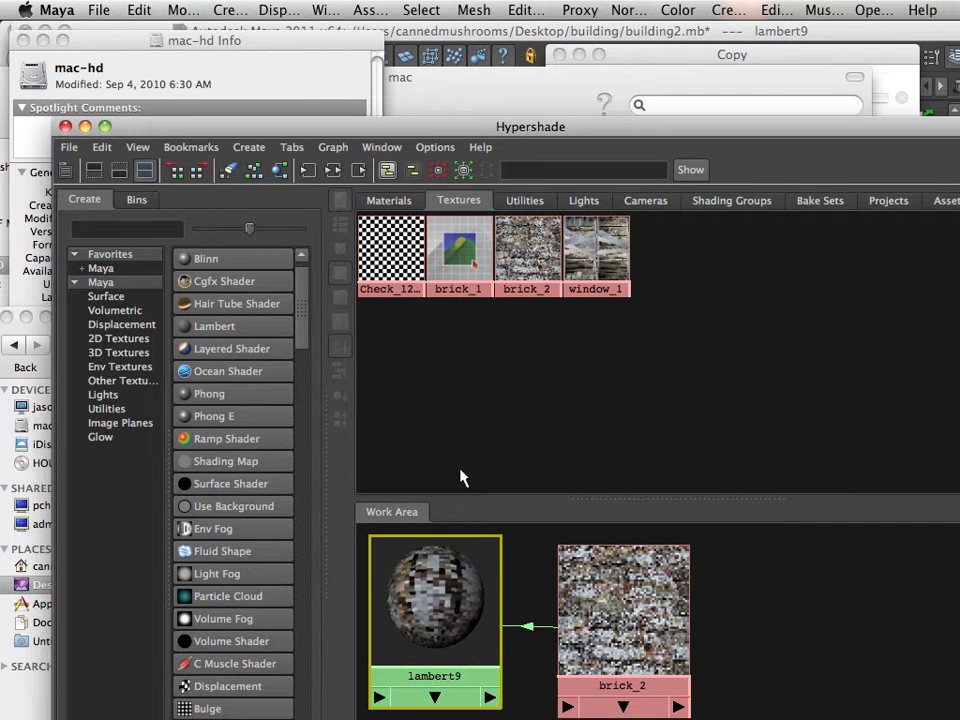
- Move the Hypershade clear of the viewport and assign the new brick Lambert material to the plane
{"action": "left_click", "coordinate": [421, 52]}
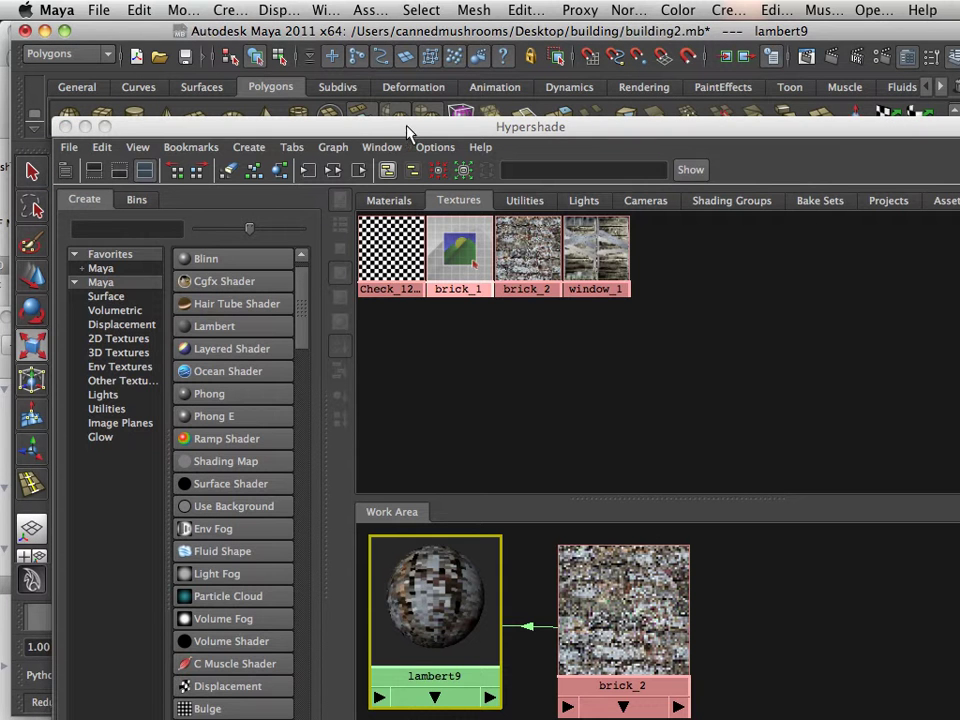
{"action": "left_click_drag", "start_coordinate": [408, 131], "coordinate": [775, 85]}
{"action": "left_click", "coordinate": [328, 484]}
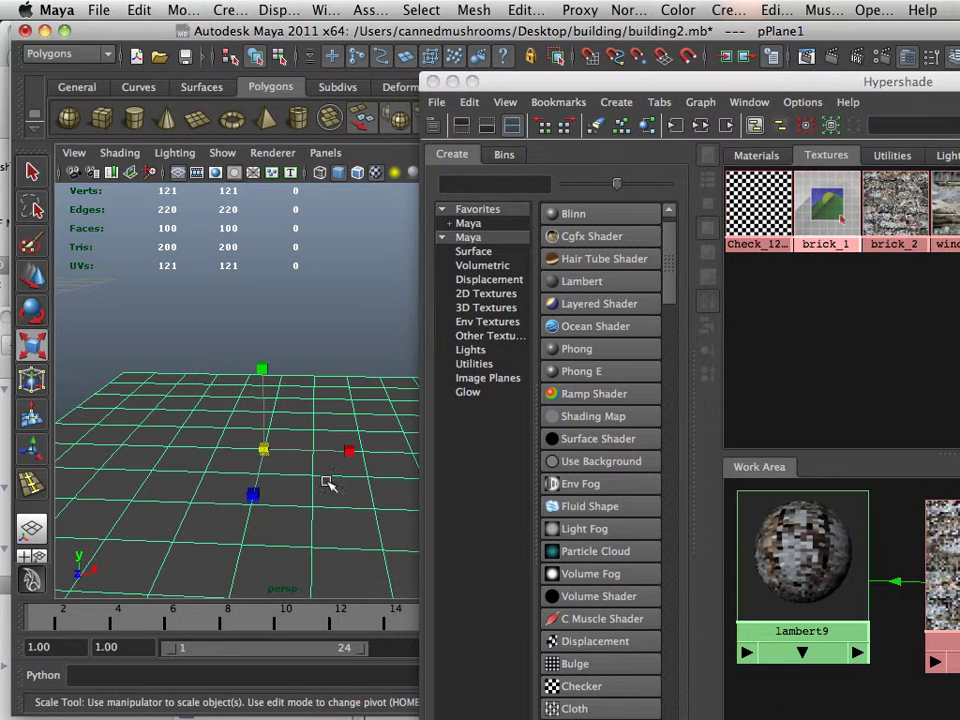
{"action": "middle_click_drag", "start_coordinate": [577, 537], "coordinate": [303, 484]}
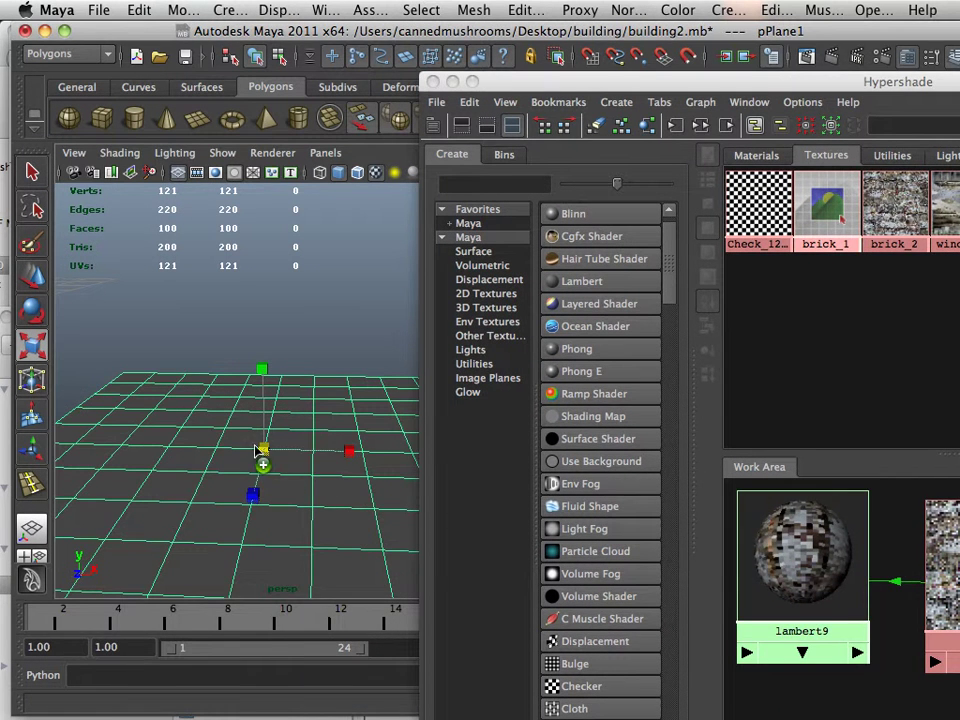
{"action": "middle_click_drag", "start_coordinate": [255, 450], "coordinate": [255, 450]}
- Inspect the brick texture on the plane from above at different distances and angles
{"action": "left_click_drag", "start_coordinate": [257, 400], "coordinate": [249, 484], "text": "alt"}
{"action": "middle_click_drag", "start_coordinate": [225, 367], "coordinate": [235, 478], "text": "alt"}
{"action": "left_click", "coordinate": [236, 260]}
{"action": "right_click_drag", "start_coordinate": [284, 316], "coordinate": [216, 315], "text": "alt"}
{"action": "left_click_drag", "start_coordinate": [216, 317], "coordinate": [221, 416], "text": "alt"}
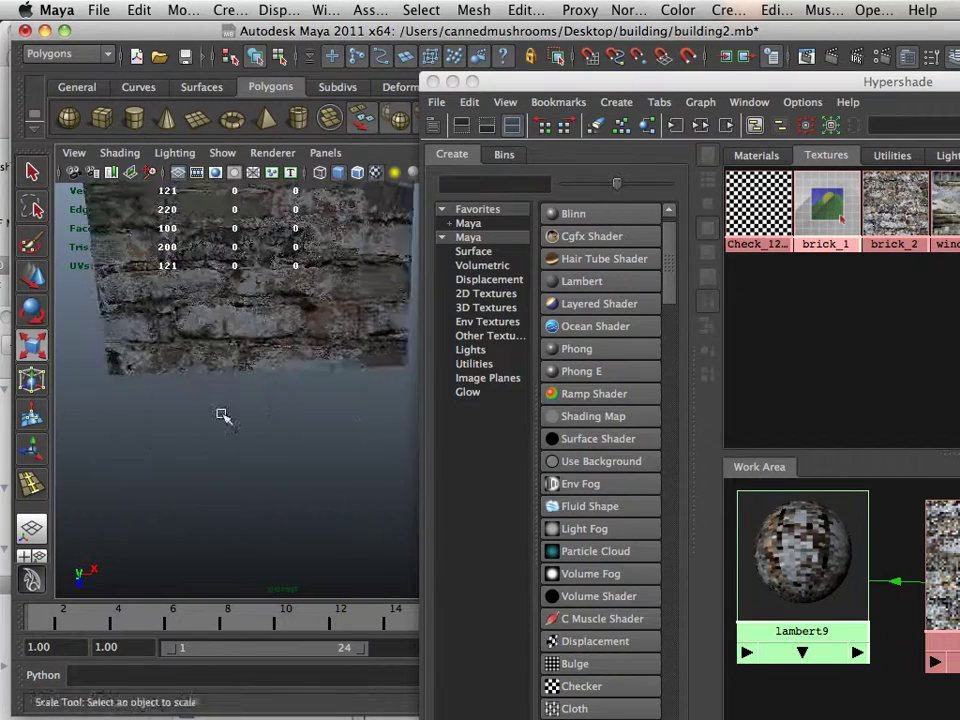
{"action": "right_click_drag", "start_coordinate": [221, 416], "coordinate": [280, 351], "text": "alt"}
{"action": "middle_click_drag", "start_coordinate": [282, 349], "coordinate": [281, 420], "text": "alt"}
{"action": "right_click_drag", "start_coordinate": [281, 420], "coordinate": [215, 390], "text": "alt"}
{"action": "middle_click_drag", "start_coordinate": [222, 380], "coordinate": [240, 456], "text": "alt"}
{"action": "left_click_drag", "start_coordinate": [240, 456], "coordinate": [236, 420], "text": "alt"}
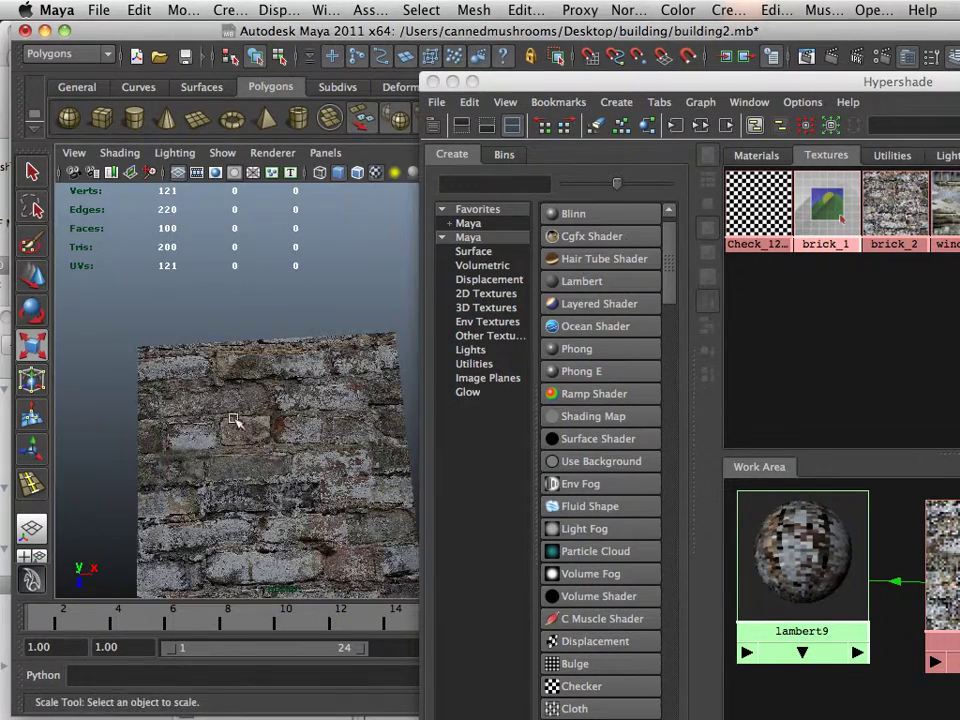
{"action": "middle_click_drag", "start_coordinate": [250, 428], "coordinate": [229, 384], "text": "alt"}
{"action": "right_click_drag", "start_coordinate": [229, 385], "coordinate": [279, 371], "text": "alt"}
{"action": "middle_click_drag", "start_coordinate": [279, 371], "coordinate": [336, 351], "text": "alt"}
- Open the UV Texture Editor for the plane and examine how its UVs lie over the brick texture
{"action": "left_click_drag", "start_coordinate": [520, 92], "coordinate": [727, 262]}
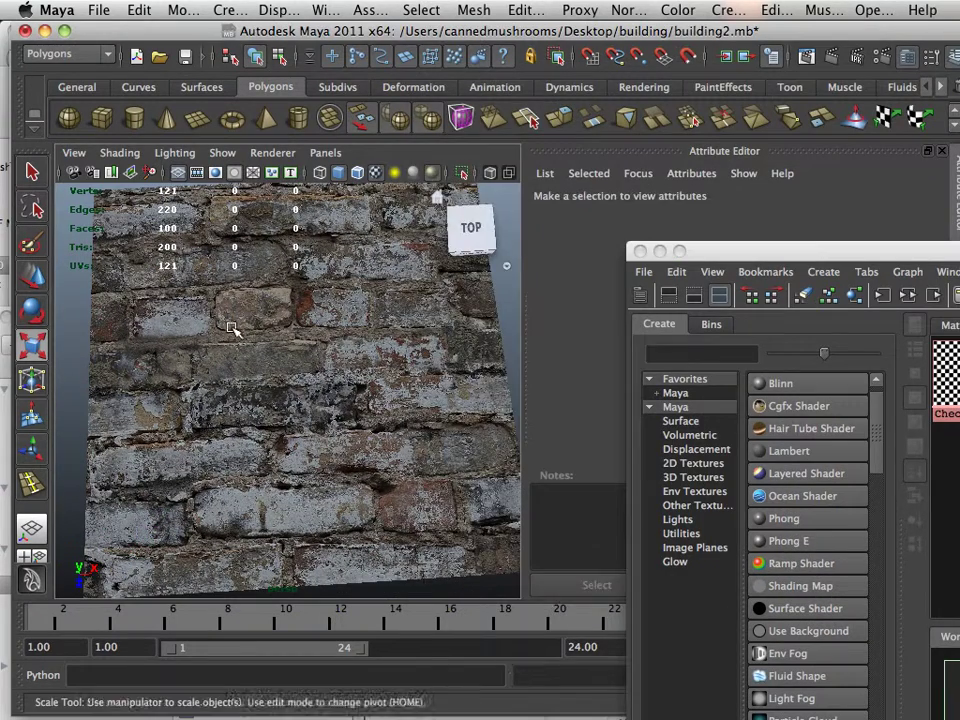
{"action": "left_click", "coordinate": [233, 327]}
{"action": "left_click", "coordinate": [340, 10]}
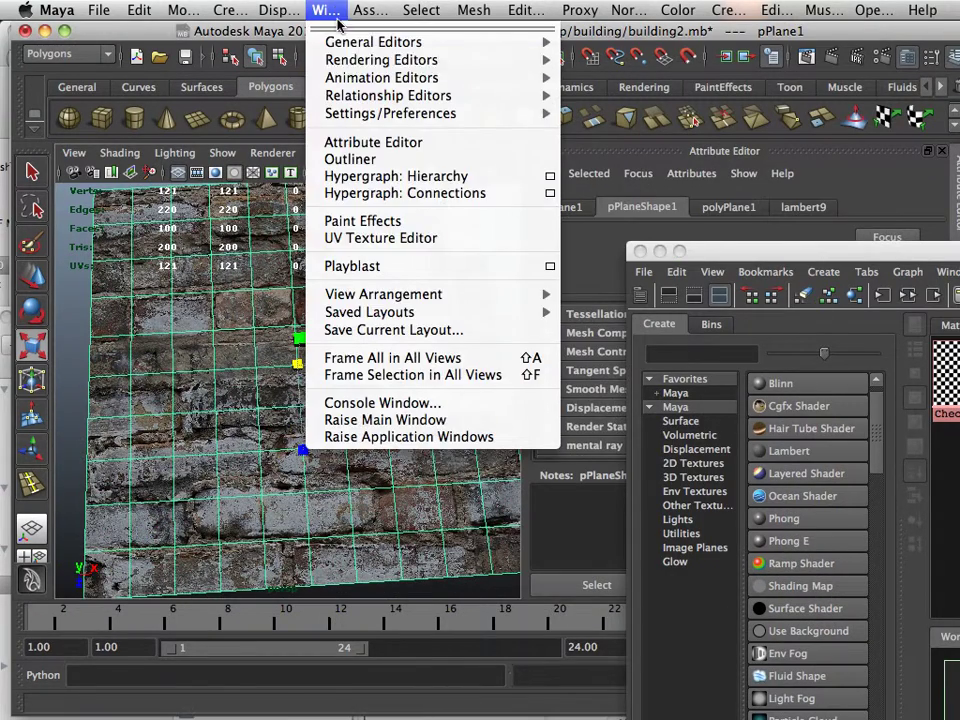
{"action": "left_click", "coordinate": [380, 236]}
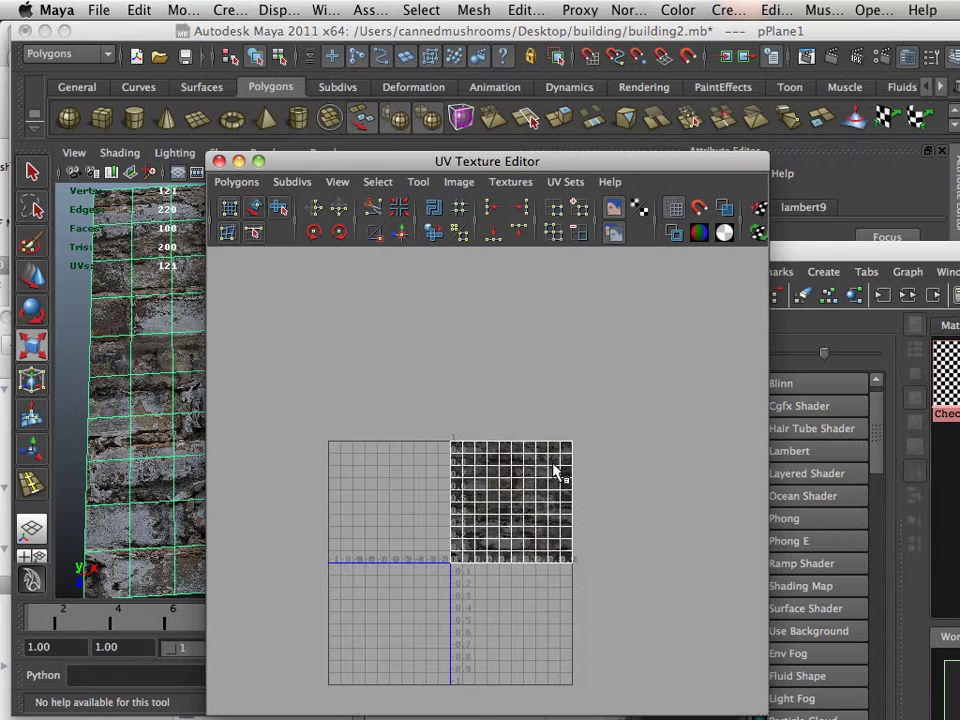
{"action": "right_click_drag", "start_coordinate": [555, 470], "coordinate": [612, 530], "text": "alt"}
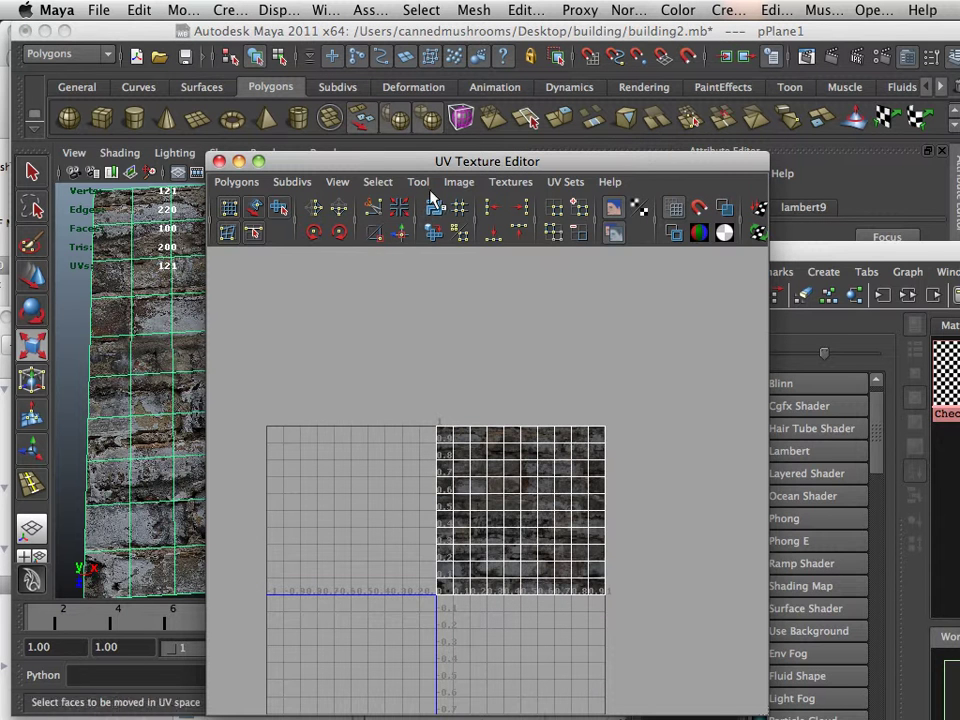
- Clear the editor windows from the view and show the placement attributes of the brick_2 texture
{"action": "left_click_drag", "start_coordinate": [400, 168], "coordinate": [380, 508]}
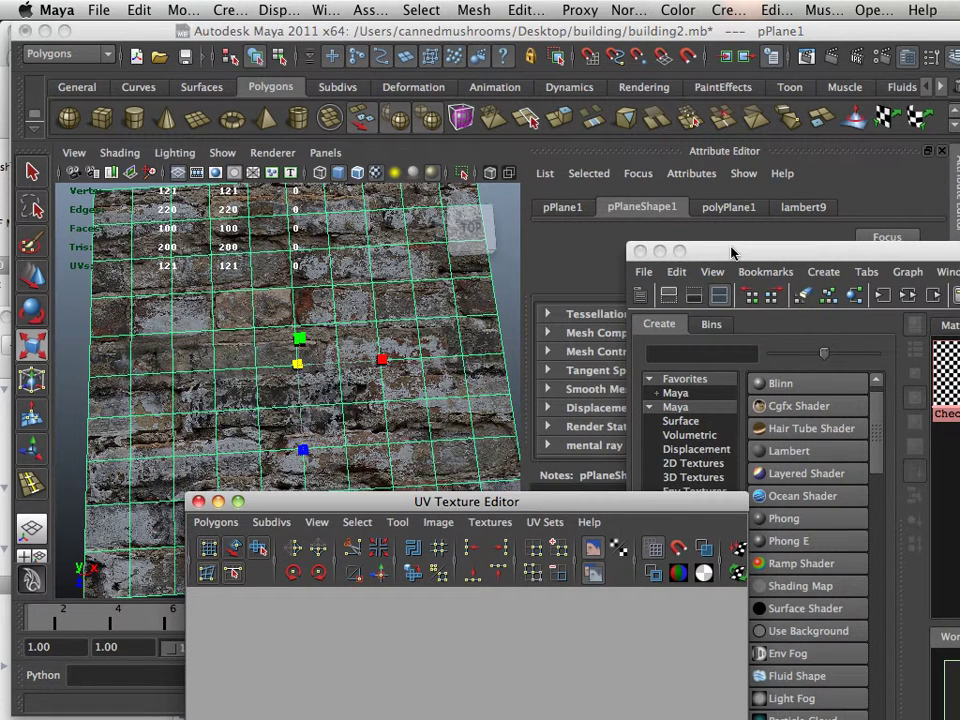
{"action": "left_click_drag", "start_coordinate": [731, 253], "coordinate": [866, 440]}
{"action": "left_click", "coordinate": [805, 207]}
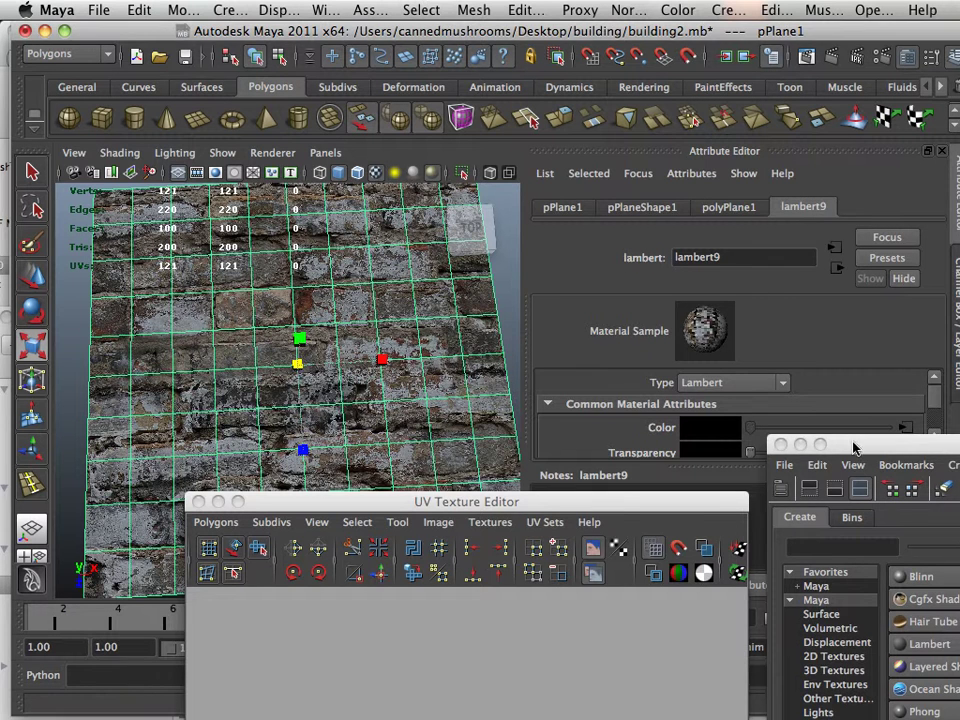
{"action": "left_click_drag", "start_coordinate": [855, 447], "coordinate": [235, 341]}
{"action": "left_click", "coordinate": [617, 468]}
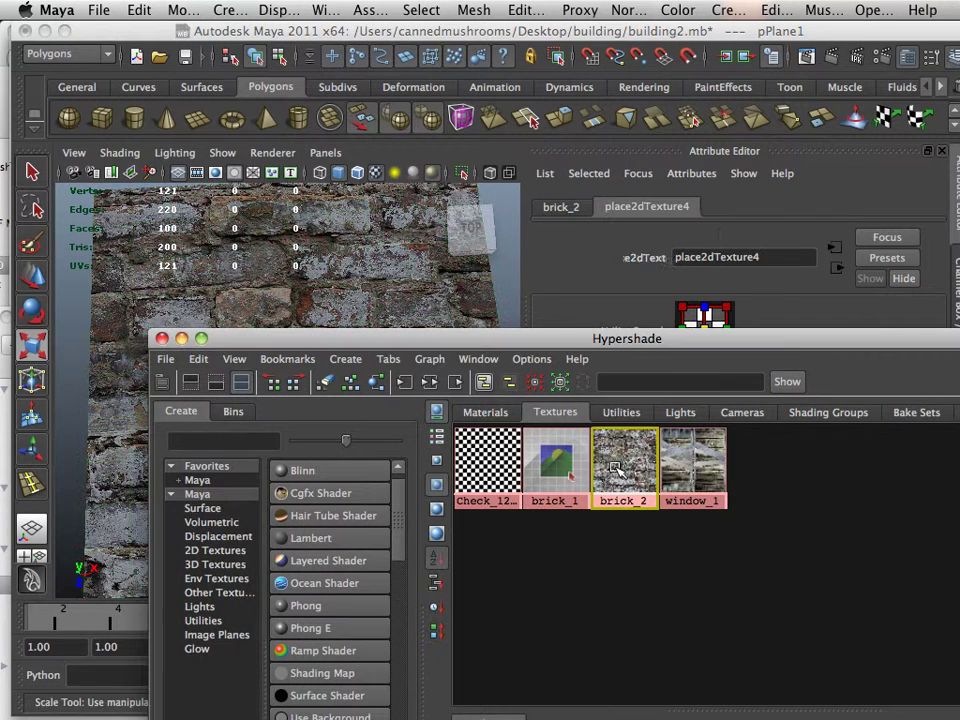
{"action": "left_click_drag", "start_coordinate": [605, 340], "coordinate": [474, 489]}
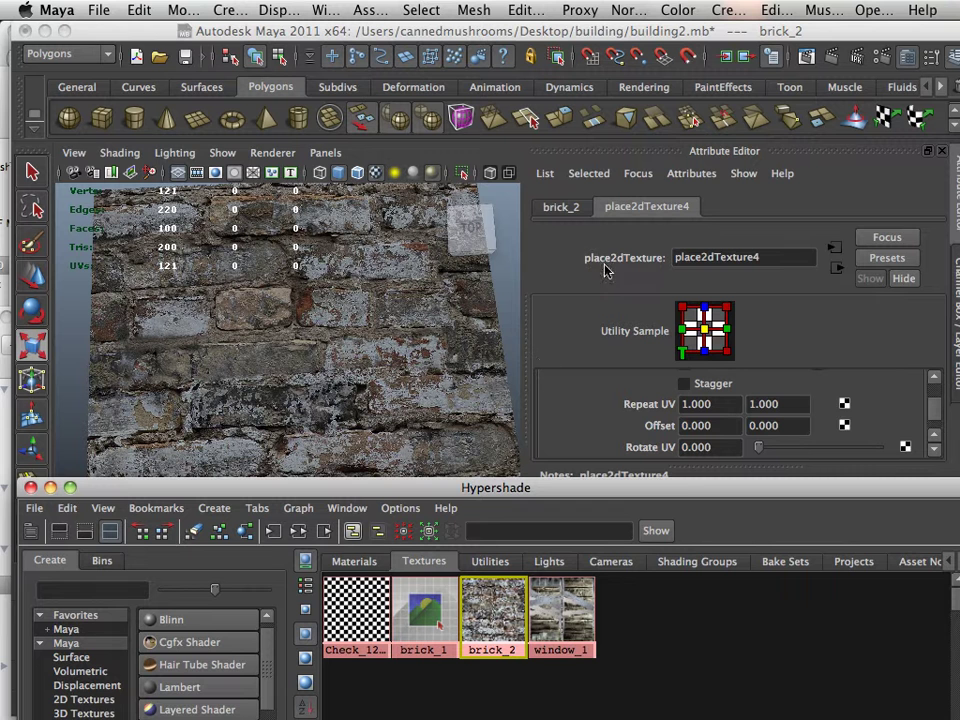
- Set the brick_2 texture's Repeat UV to 7 in both directions and view the tiling on the plane
{"action": "left_click", "coordinate": [726, 405]}
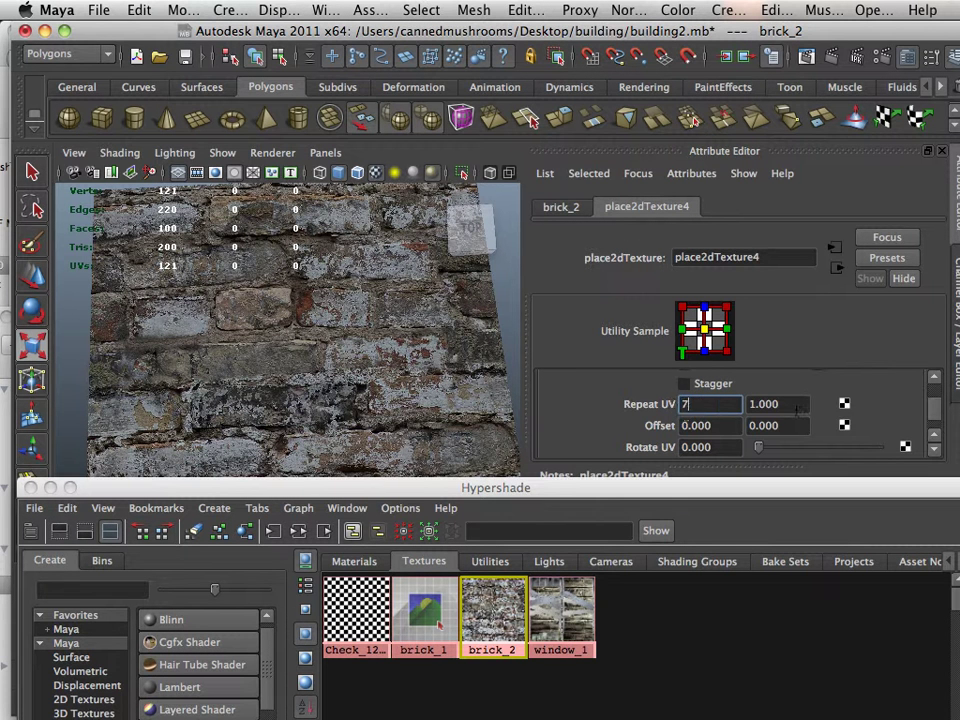
{"action": "type", "text": "7"}
{"action": "key", "text": "Tab"}
{"action": "type", "text": "7"}
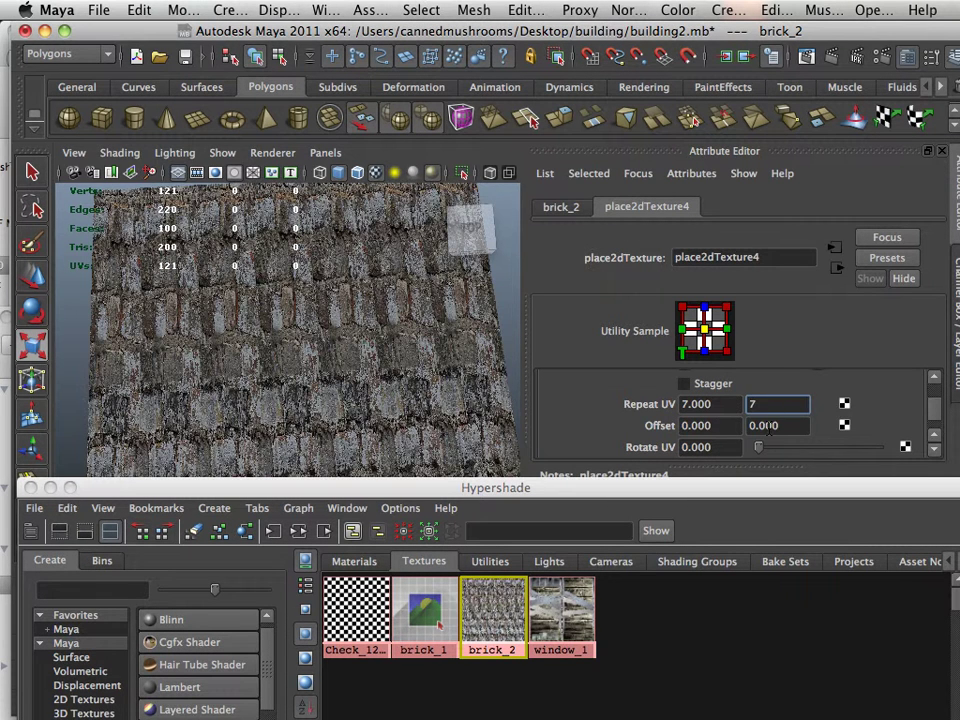
{"action": "left_click", "coordinate": [771, 425]}
{"action": "left_click_drag", "start_coordinate": [435, 372], "coordinate": [420, 396], "text": "alt"}
{"action": "middle_click_drag", "start_coordinate": [420, 396], "coordinate": [418, 388], "text": "alt"}
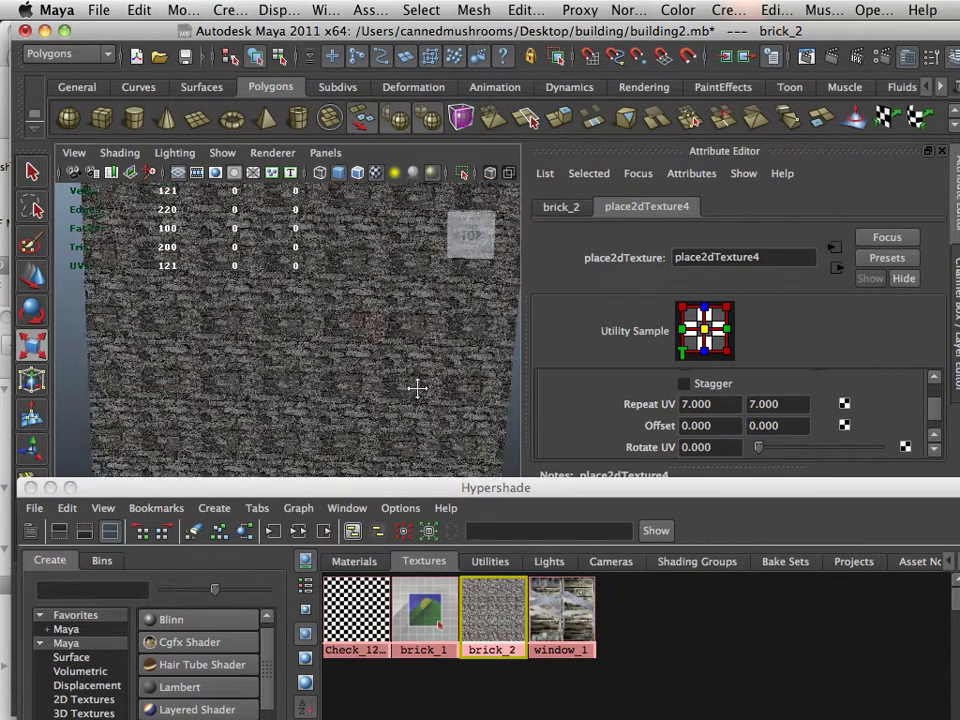
- Inspect the tiled brick texture on the plane close up and from a distance for visible repetition
{"action": "left_click_drag", "start_coordinate": [418, 388], "coordinate": [403, 340], "text": "alt"}
{"action": "right_click_drag", "start_coordinate": [403, 340], "coordinate": [508, 402], "text": "alt"}
{"action": "middle_click_drag", "start_coordinate": [381, 293], "coordinate": [324, 311], "text": "alt"}
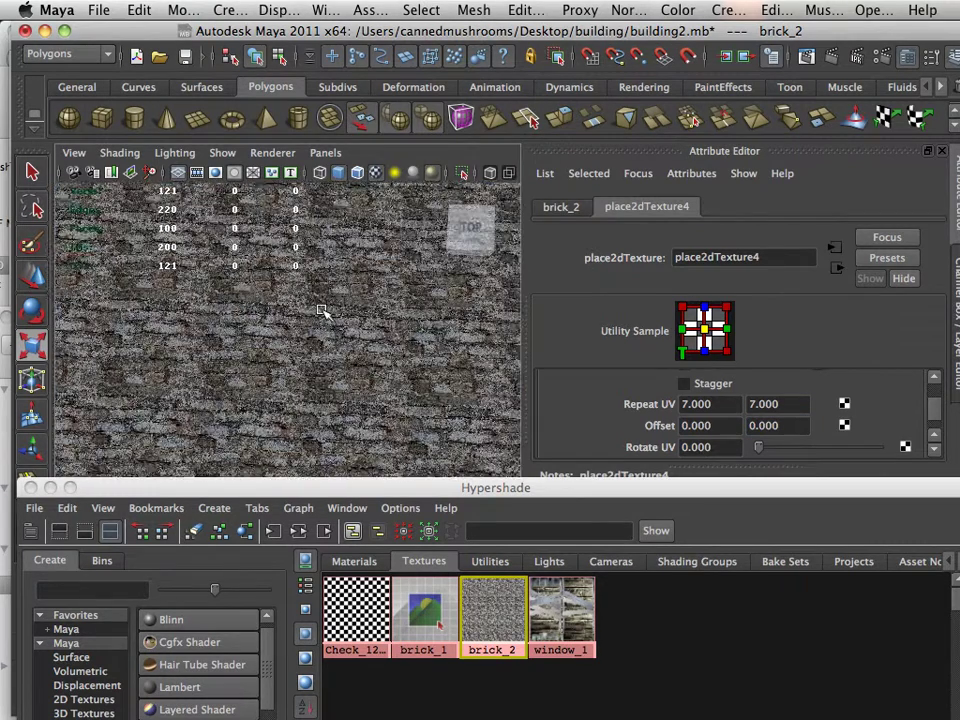
{"action": "key", "text": "f"}
{"action": "left_click_drag", "start_coordinate": [369, 292], "coordinate": [371, 347], "text": "alt"}
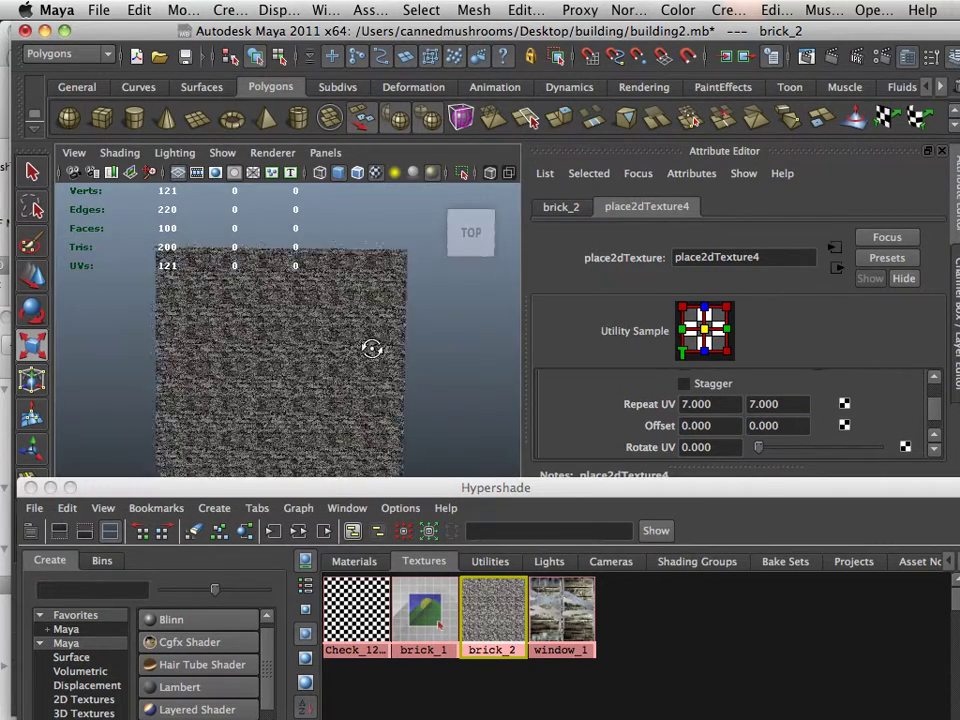
{"action": "right_click_drag", "start_coordinate": [371, 347], "coordinate": [506, 386], "text": "alt"}
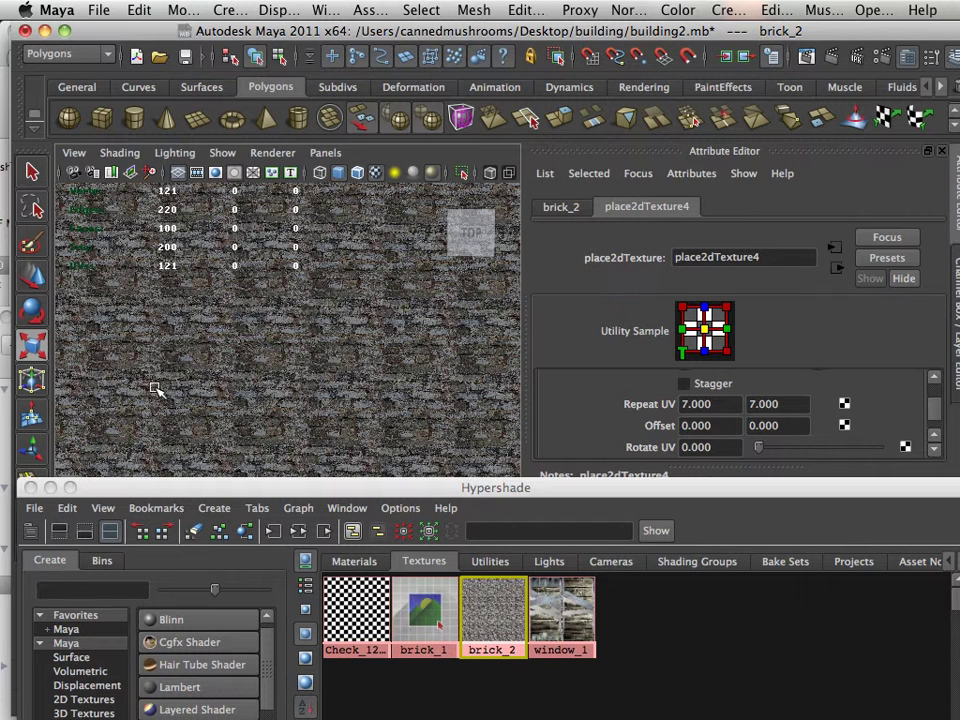
- Examine the brick texture on the building's front wall to compare it with the tiled plane
{"action": "scroll", "coordinate": [156, 390], "scroll_direction": "down", "scroll_amount": 6}
{"action": "middle_click_drag", "start_coordinate": [190, 397], "coordinate": [455, 354], "text": "alt"}
{"action": "scroll", "coordinate": [332, 339], "scroll_direction": "up", "scroll_amount": 3}
{"action": "scroll", "coordinate": [250, 344], "scroll_direction": "down", "scroll_amount": 5}
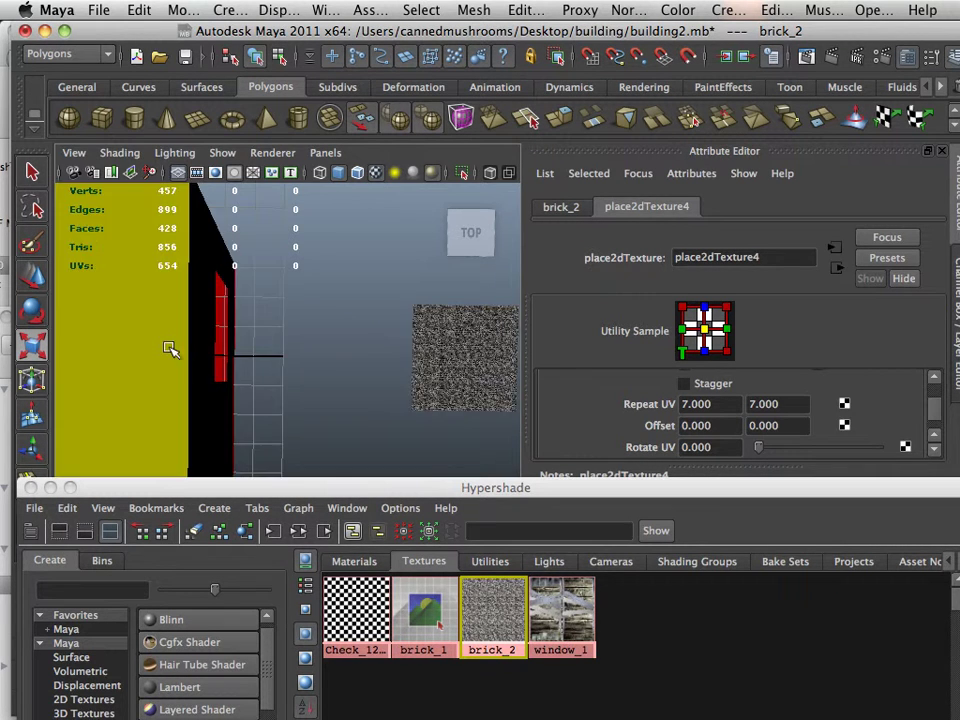
{"action": "left_click_drag", "start_coordinate": [170, 349], "coordinate": [294, 336], "text": "alt"}
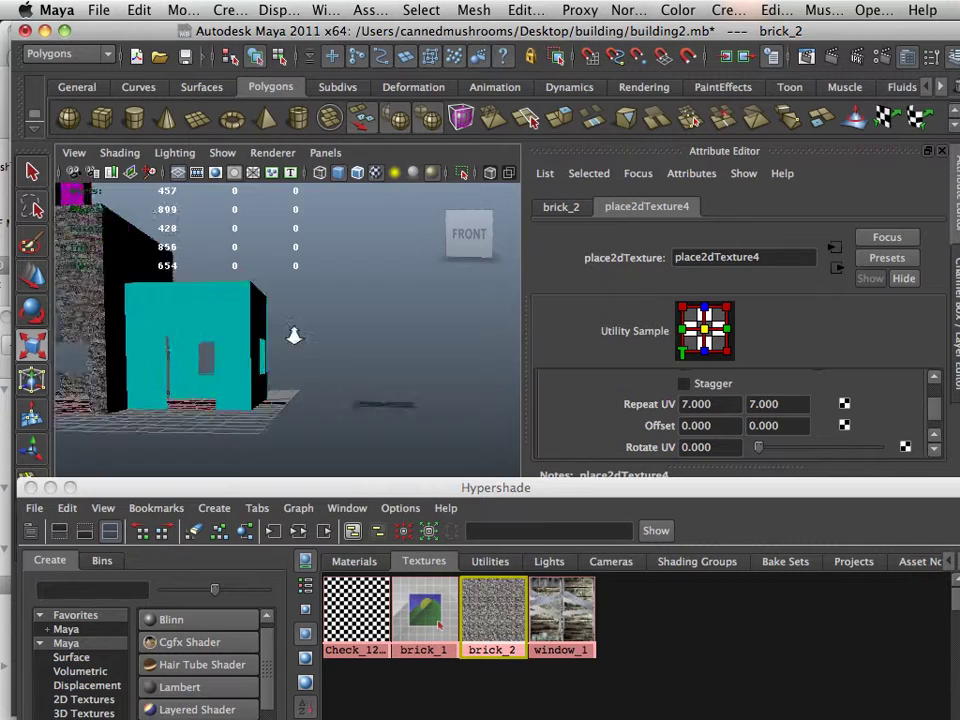
{"action": "scroll", "coordinate": [294, 336], "scroll_direction": "up", "scroll_amount": 4}
{"action": "middle_click_drag", "start_coordinate": [294, 336], "coordinate": [467, 377], "text": "alt"}
{"action": "middle_click_drag", "start_coordinate": [341, 343], "coordinate": [346, 379], "text": "alt"}
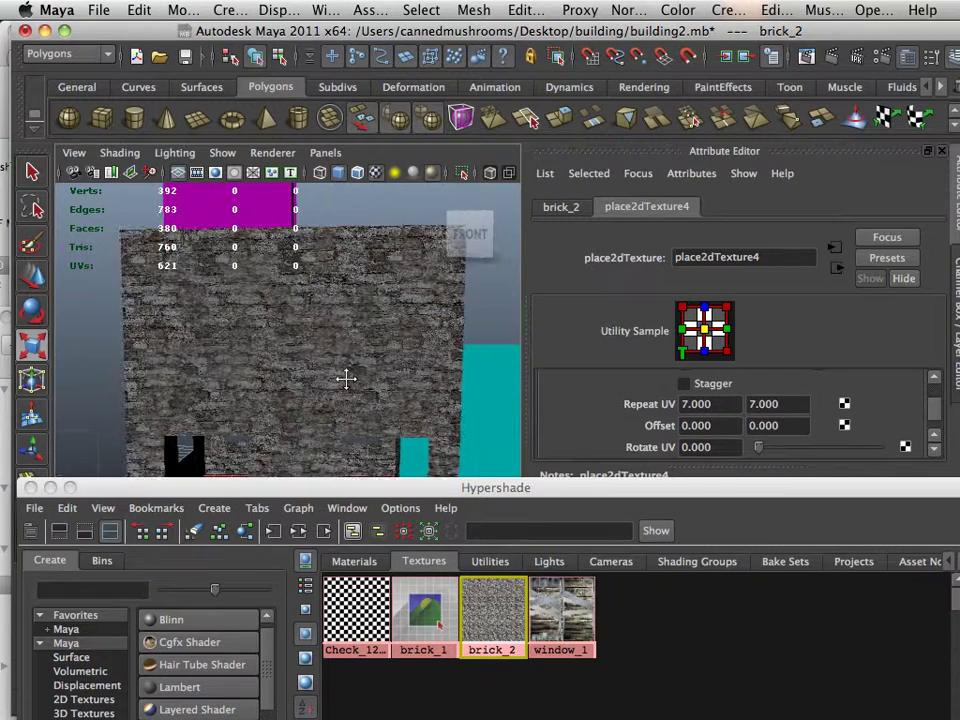
{"action": "mouse_move", "coordinate": [343, 379]}
{"action": "left_mouse_down", "text": "alt"}
{"action": "mouse_move", "coordinate": [343, 388]}
{"action": "mouse_move", "coordinate": [341, 365]}
{"action": "mouse_move", "coordinate": [313, 369]}
{"action": "mouse_move", "coordinate": [319, 384]}
{"action": "mouse_move", "coordinate": [347, 379]}
{"action": "mouse_move", "coordinate": [340, 360]}
{"action": "left_mouse_up", "text": "alt"}
- Compare the tiled plane again with the building's brick walls, viewing the building from the front and left sides
{"action": "left_click_drag", "start_coordinate": [330, 308], "coordinate": [272, 364], "text": "alt"}
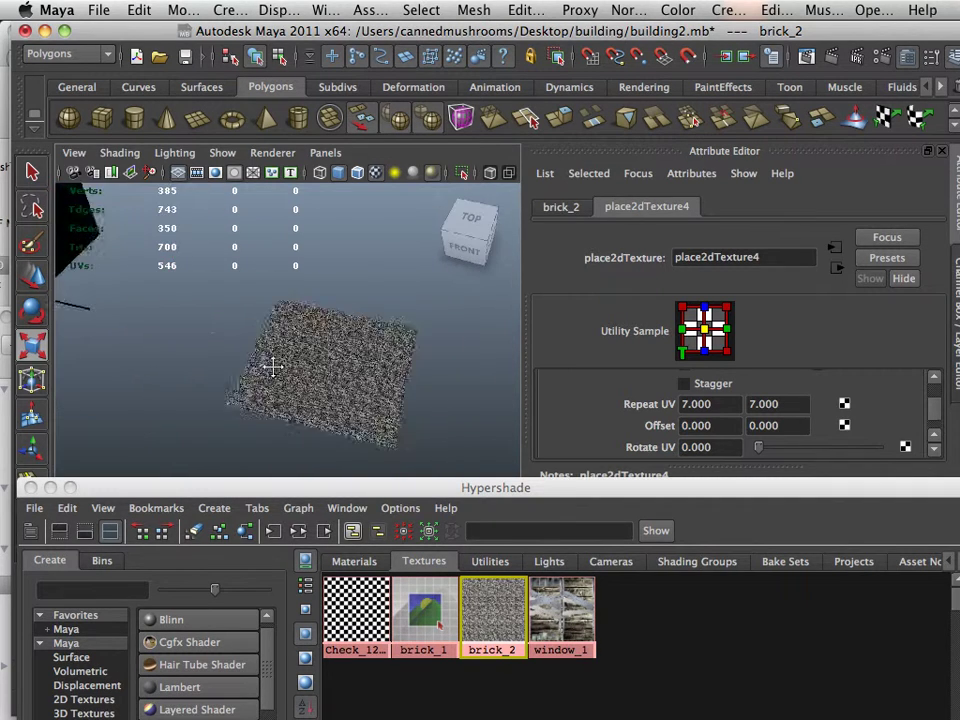
{"action": "middle_click_drag", "start_coordinate": [272, 364], "coordinate": [230, 338], "text": "alt"}
{"action": "right_click_drag", "start_coordinate": [230, 338], "coordinate": [114, 345], "text": "alt"}
{"action": "middle_click_drag", "start_coordinate": [114, 345], "coordinate": [270, 345], "text": "alt"}
{"action": "left_click_drag", "start_coordinate": [270, 345], "coordinate": [240, 335], "text": "alt"}
{"action": "middle_click_drag", "start_coordinate": [240, 335], "coordinate": [380, 351], "text": "alt"}
{"action": "left_click_drag", "start_coordinate": [380, 351], "coordinate": [282, 313], "text": "alt"}
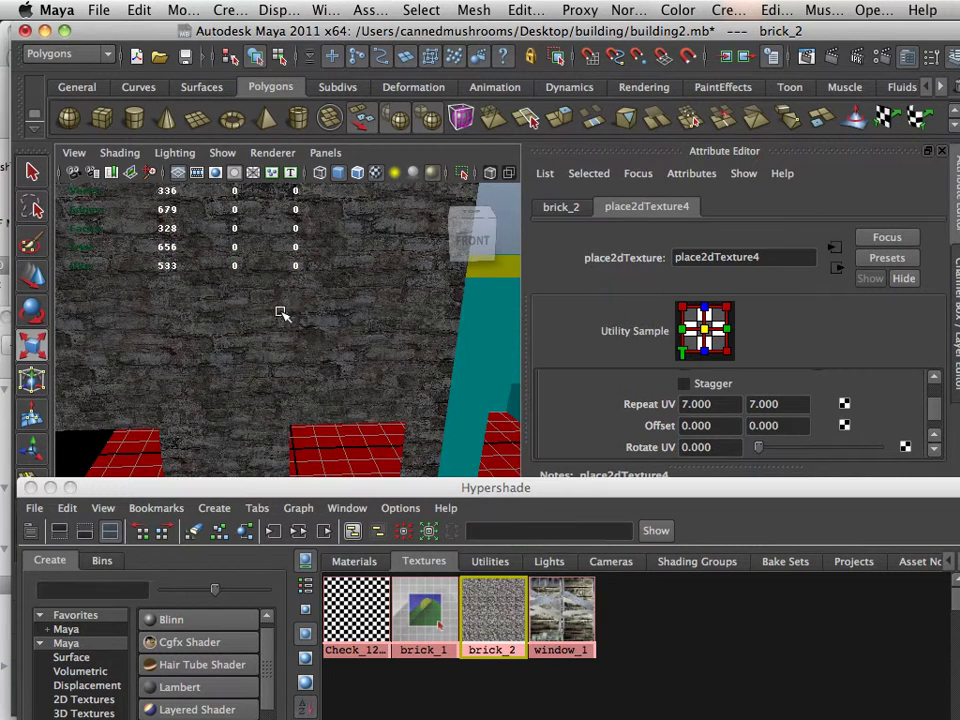
{"action": "right_click_drag", "start_coordinate": [296, 330], "coordinate": [281, 375], "text": "alt"}
{"action": "left_click_drag", "start_coordinate": [281, 375], "coordinate": [264, 354], "text": "alt"}
{"action": "right_click_drag", "start_coordinate": [264, 354], "coordinate": [400, 360], "text": "alt"}
{"action": "left_click_drag", "start_coordinate": [400, 360], "coordinate": [300, 429], "text": "alt"}
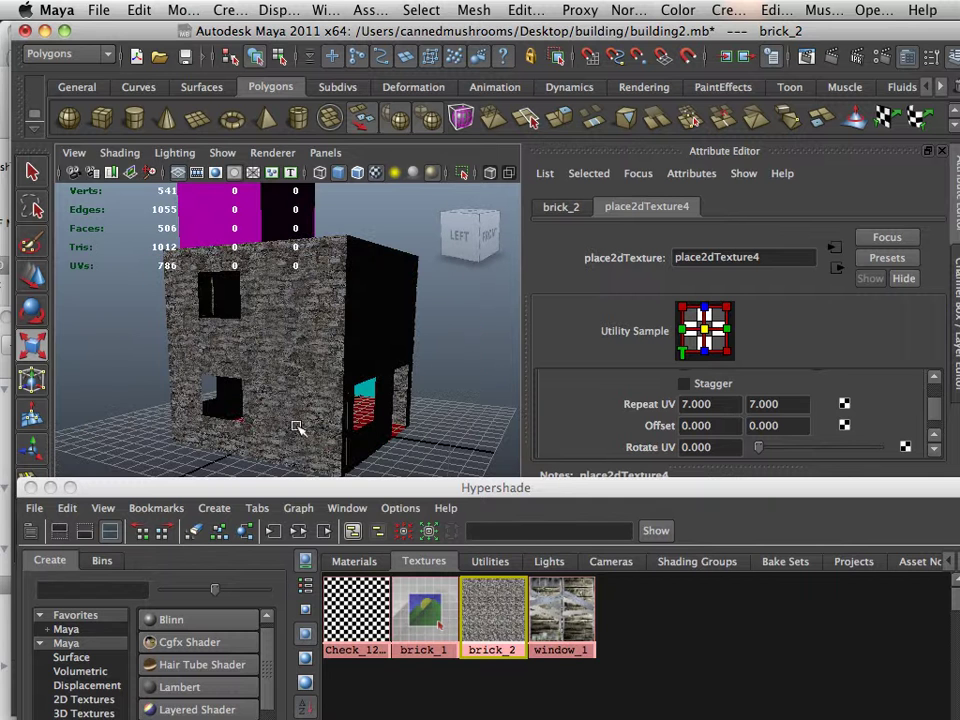
{"action": "mouse_move", "coordinate": [327, 715]}
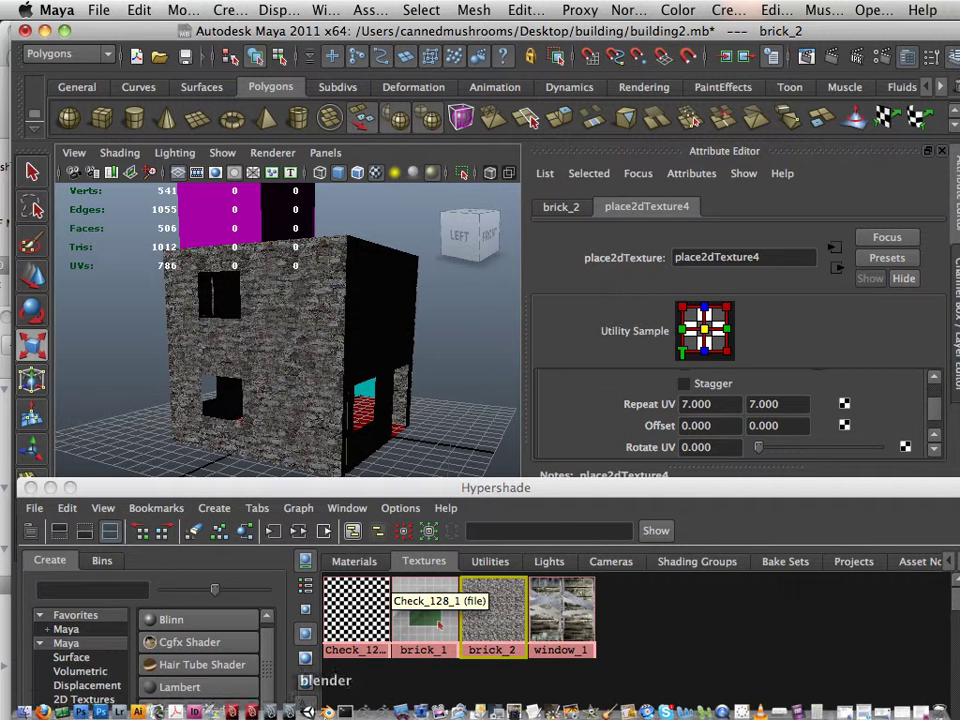
{"action": "left_click", "coordinate": [44, 706]}
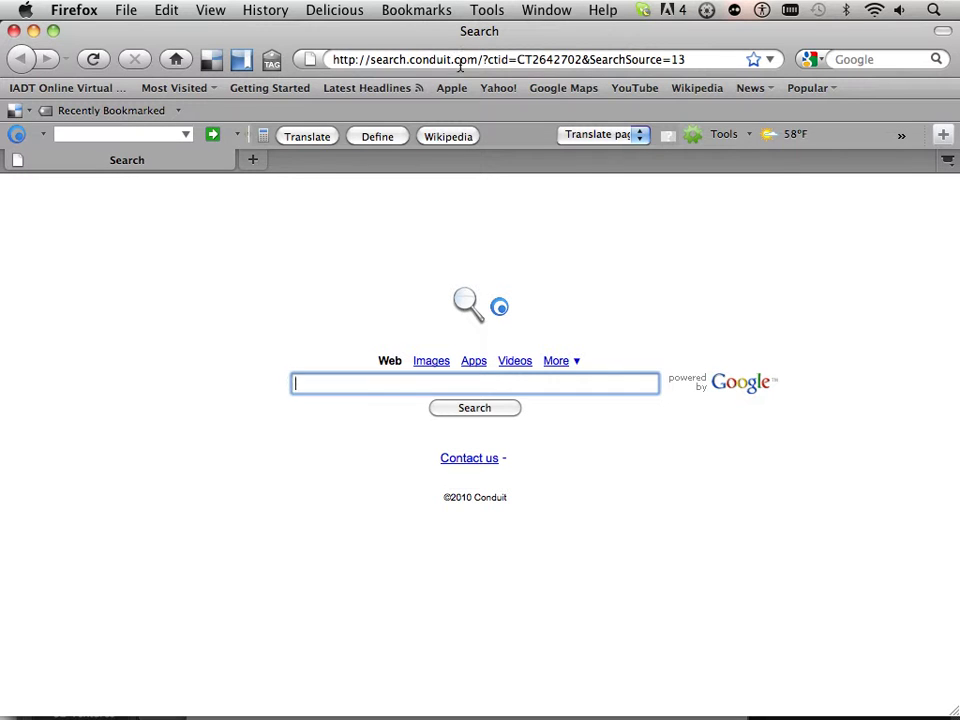
{"action": "left_click", "coordinate": [459, 62]}
{"action": "type", "text": "h"}
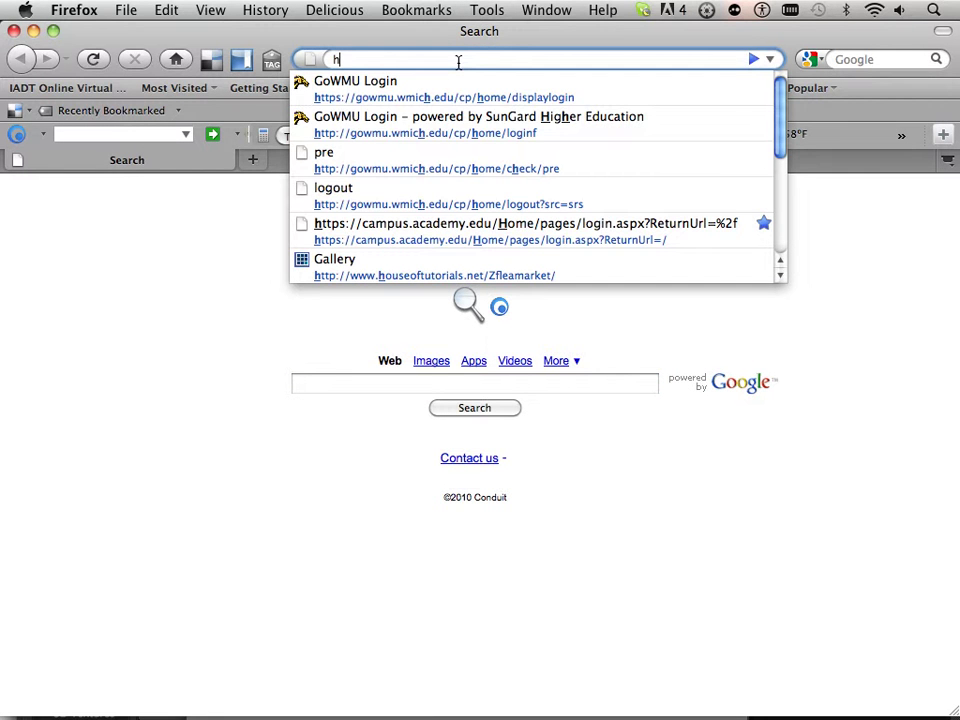
{"action": "type", "text": "o"}
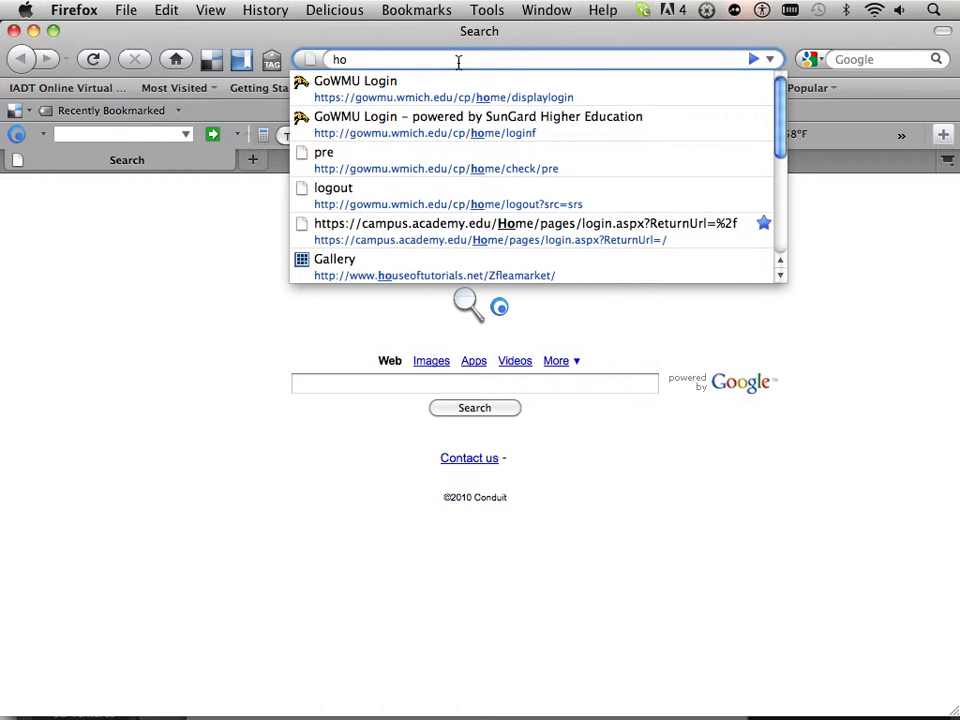
{"action": "type", "text": "se"}
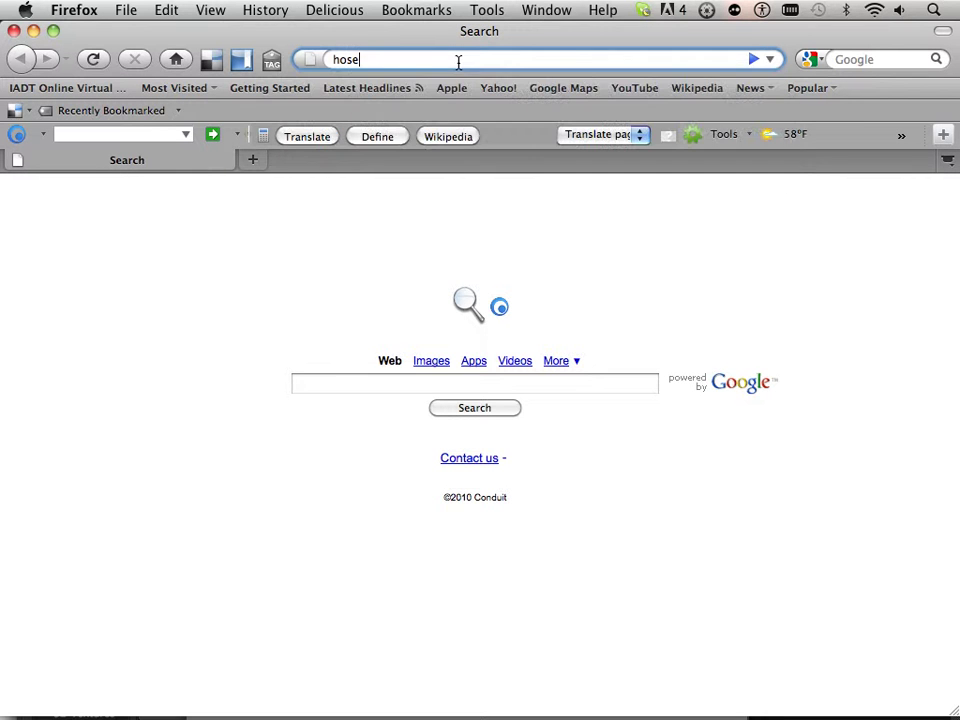
{"action": "key", "text": "BackSpace"}
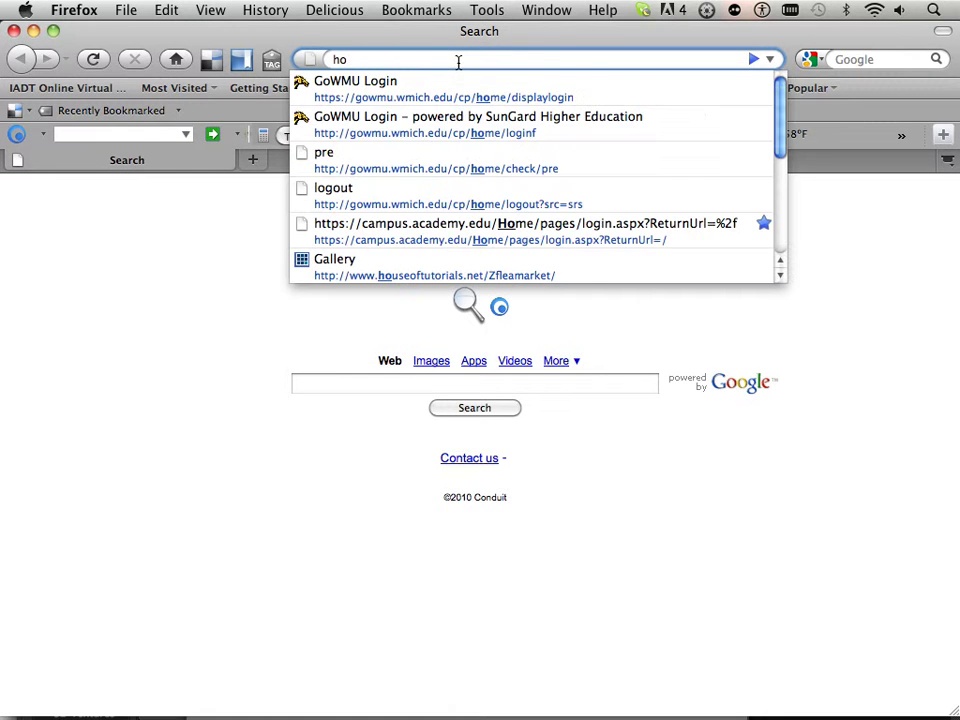
{"action": "type", "text": "u"}
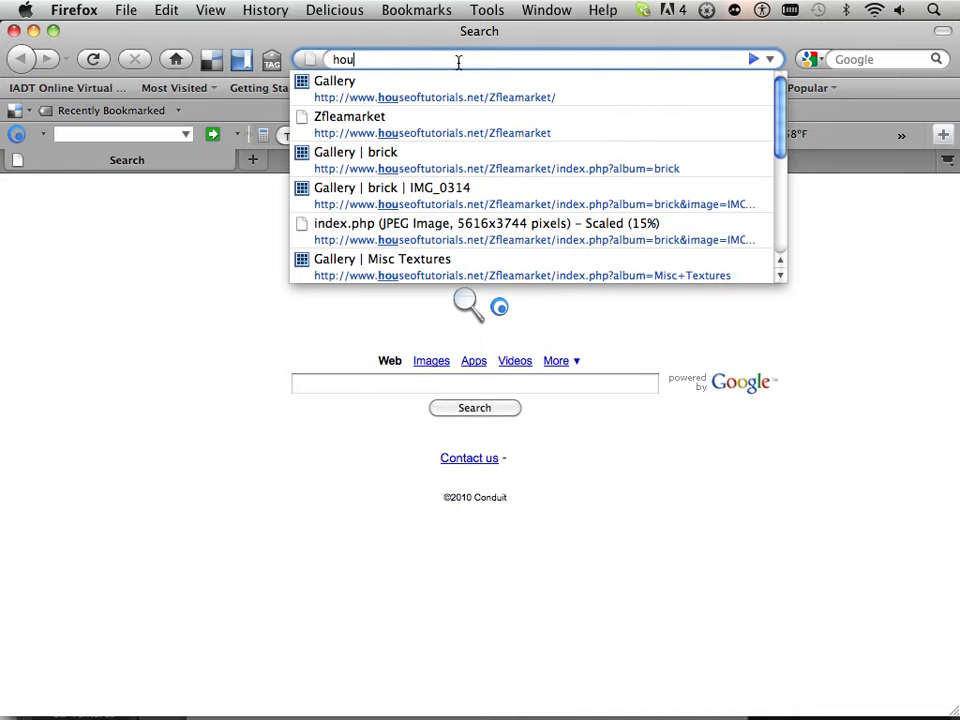
{"action": "key", "text": "Down"}
{"action": "key", "text": "Down"}
{"action": "key", "text": "Return"}
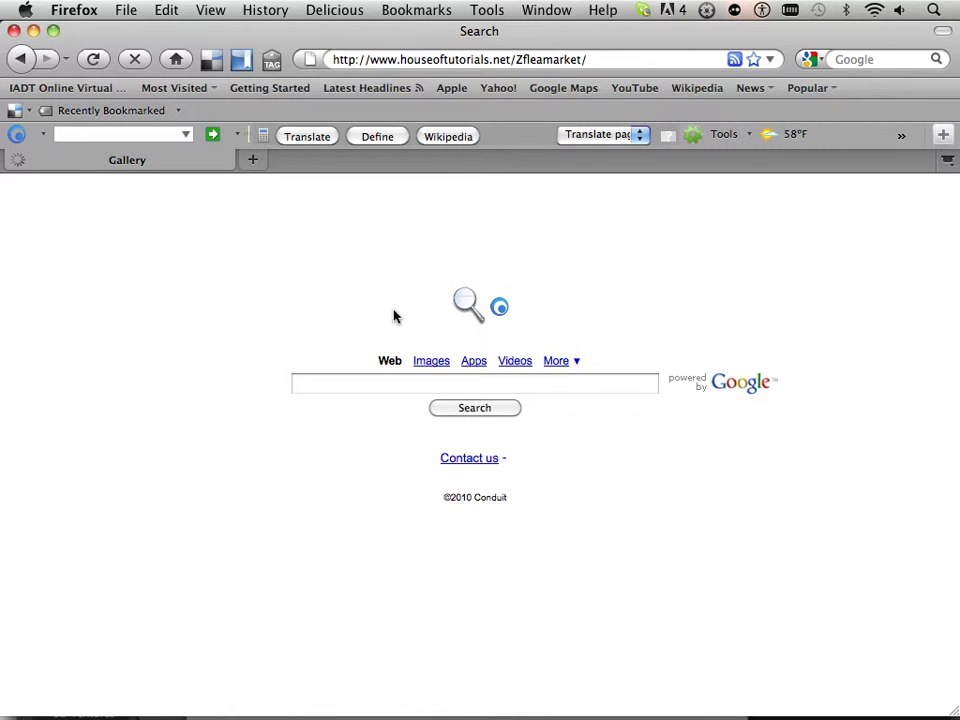
- Open the gallery's brick album and view the painted brick wall image IMG_0314
{"action": "scroll", "coordinate": [326, 399], "scroll_direction": "down", "scroll_amount": 8}
{"action": "scroll", "coordinate": [328, 404], "scroll_direction": "down", "scroll_amount": 20}
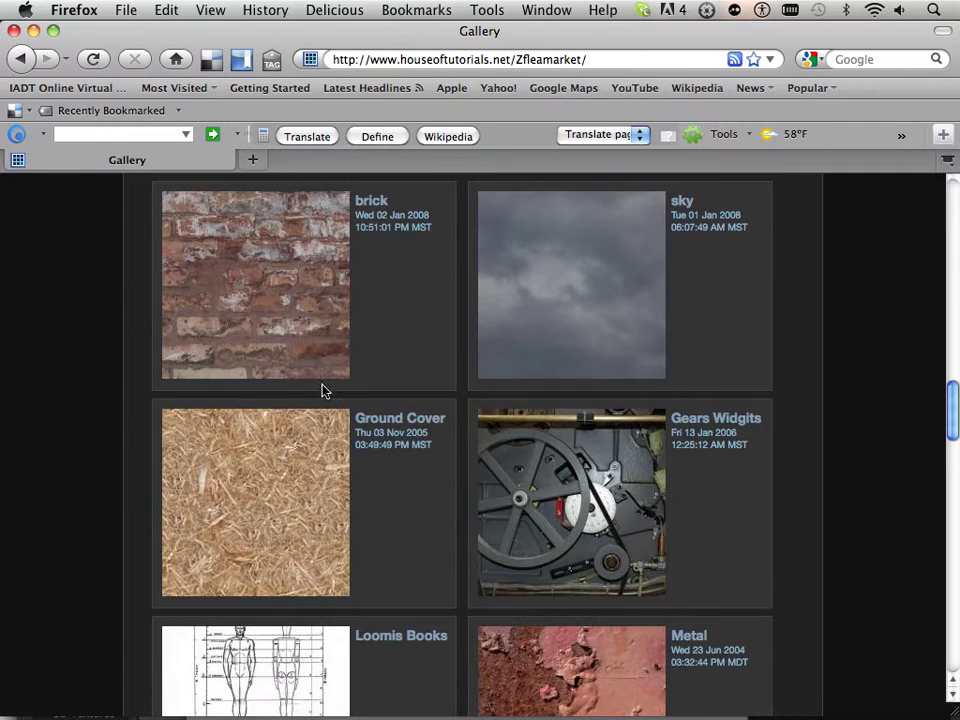
{"action": "left_click", "coordinate": [296, 338]}
{"action": "scroll", "coordinate": [310, 350], "scroll_direction": "down", "scroll_amount": 6}
{"action": "scroll", "coordinate": [320, 360], "scroll_direction": "down", "scroll_amount": 6}
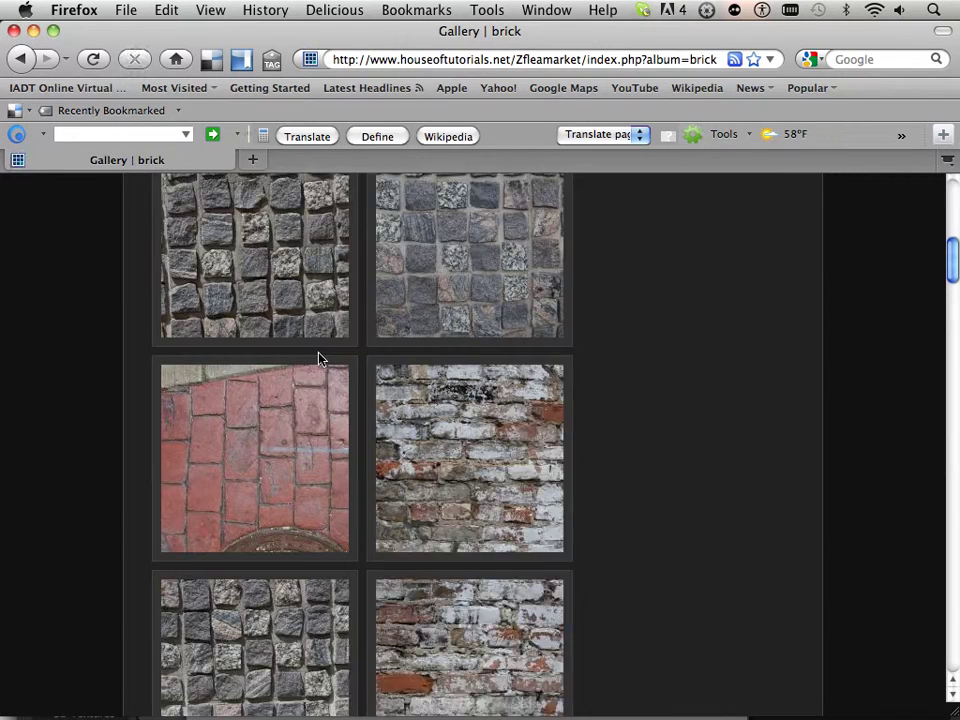
{"action": "left_click", "coordinate": [440, 368]}
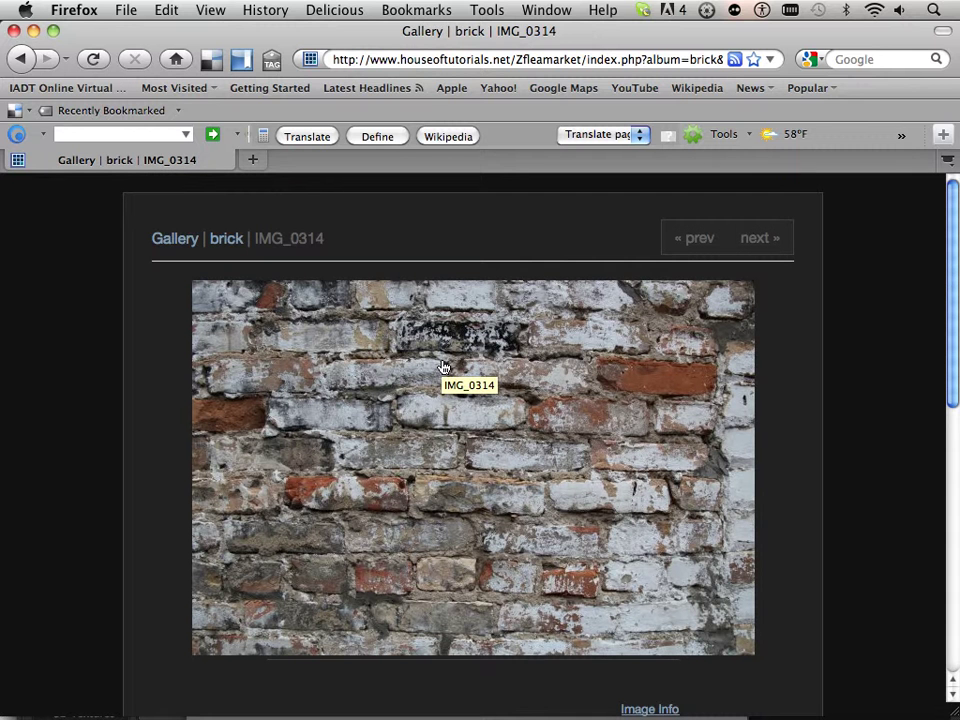
- Return to Maya and show the placement attributes of the brick_1 texture to check its Repeat UV
{"action": "left_click", "coordinate": [33, 31]}
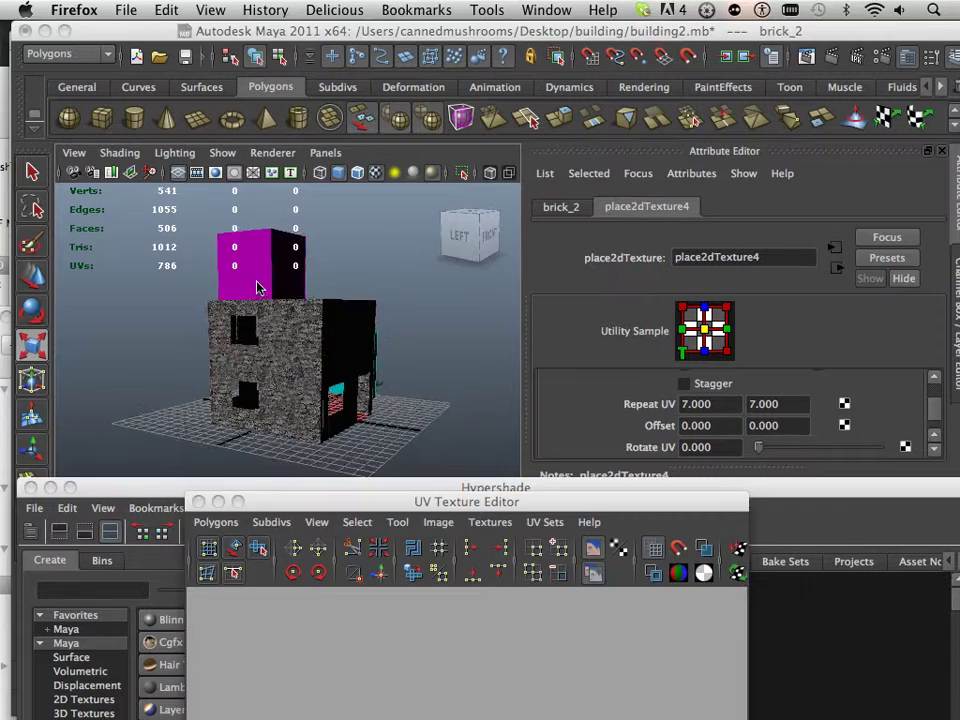
{"action": "right_click_drag", "start_coordinate": [183, 281], "coordinate": [315, 311], "text": "alt"}
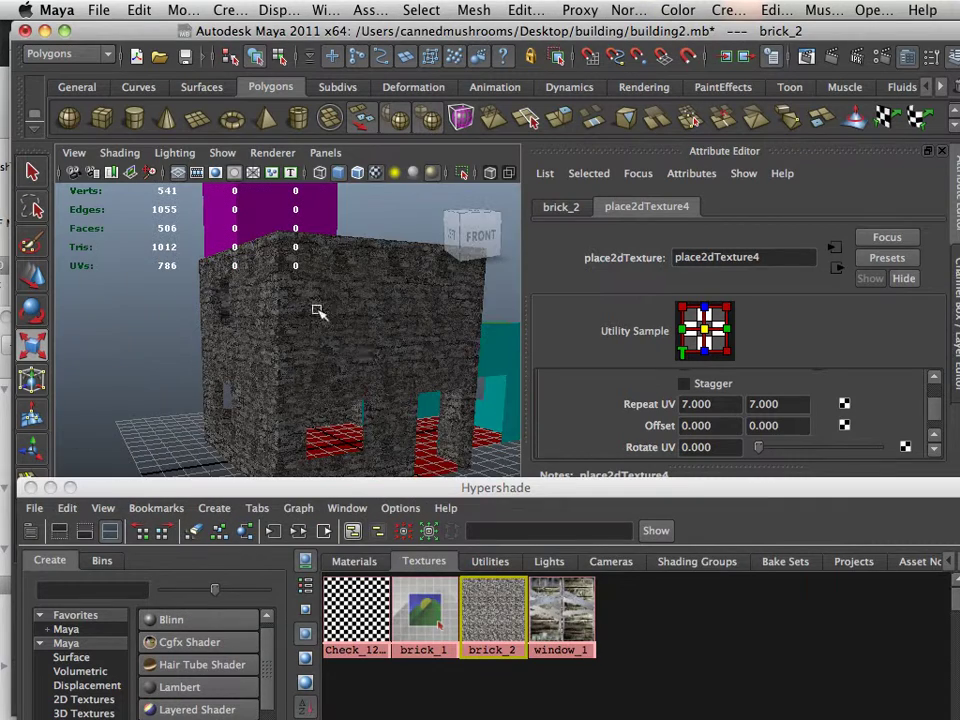
{"action": "left_click_drag", "start_coordinate": [381, 494], "coordinate": [213, 503]}
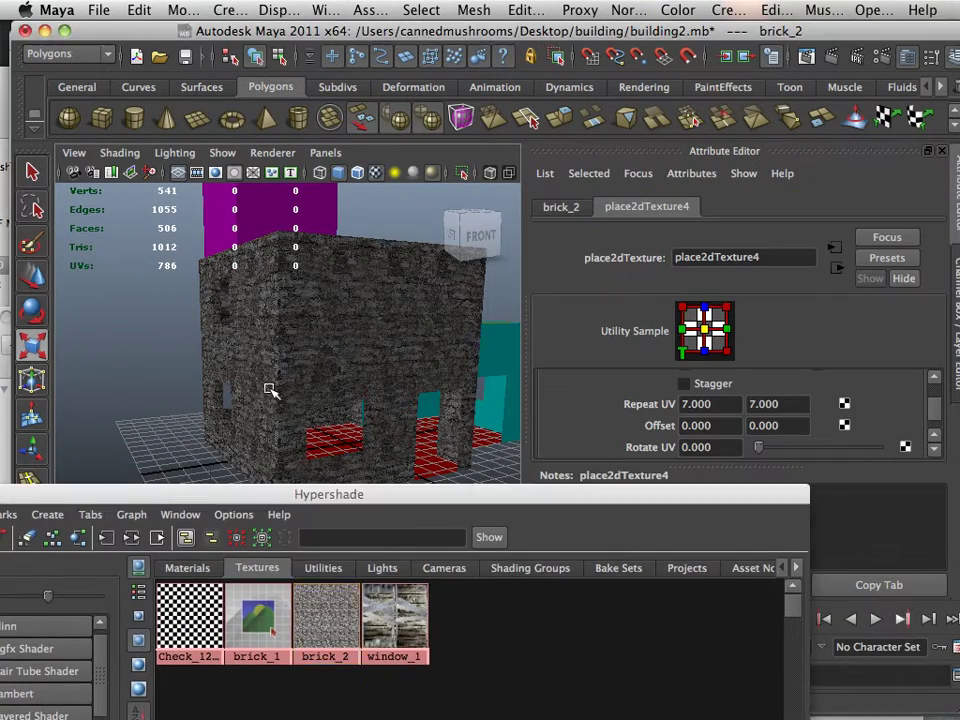
{"action": "left_click", "coordinate": [296, 347]}
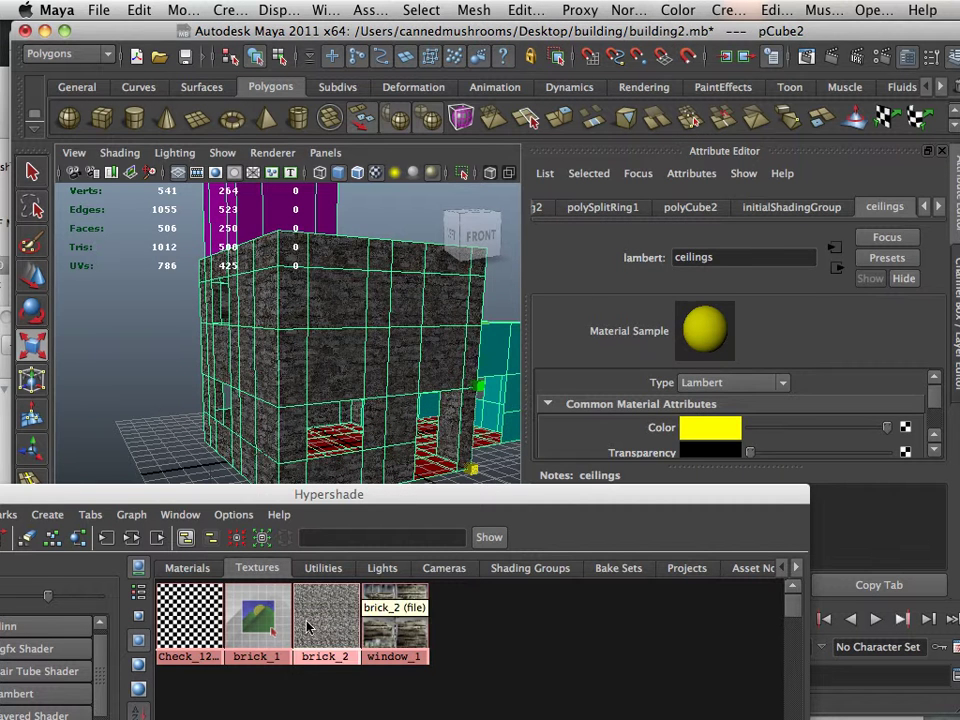
{"action": "left_click", "coordinate": [257, 618]}
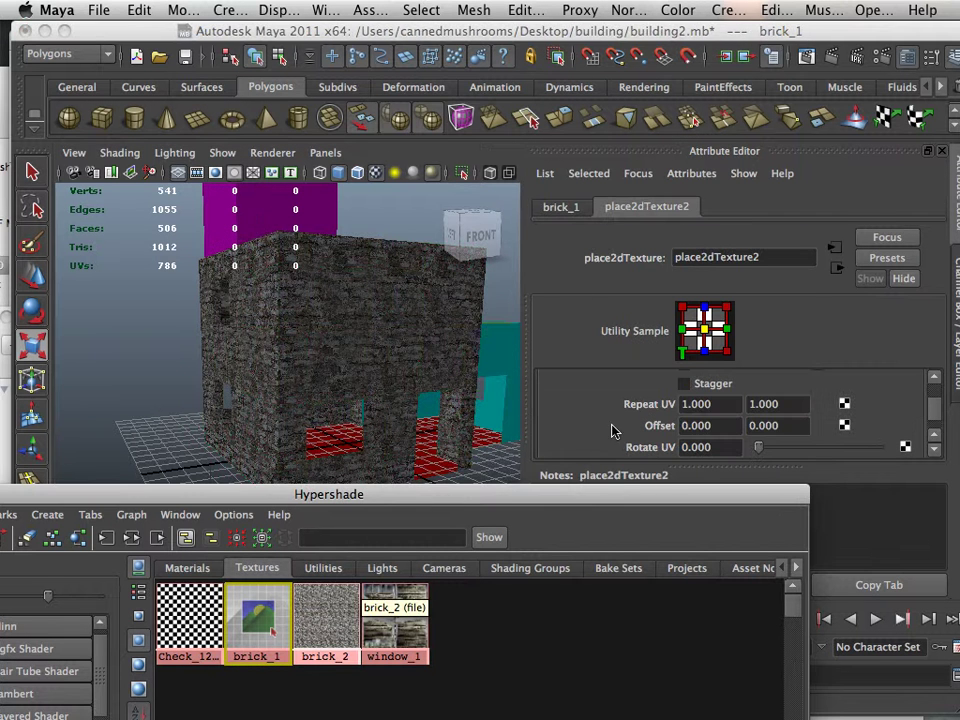
{"action": "left_click", "coordinate": [684, 404]}
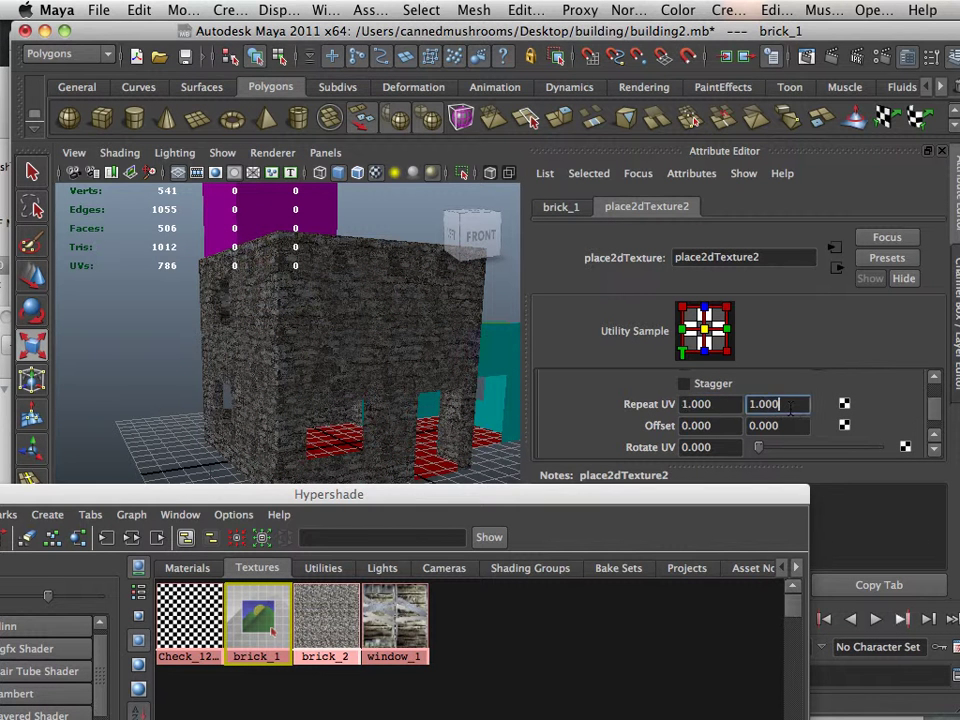
- Inspect how the brick_1 texture covers the building's front and back walls
{"action": "left_click_drag", "start_coordinate": [418, 368], "coordinate": [356, 366], "text": "alt"}
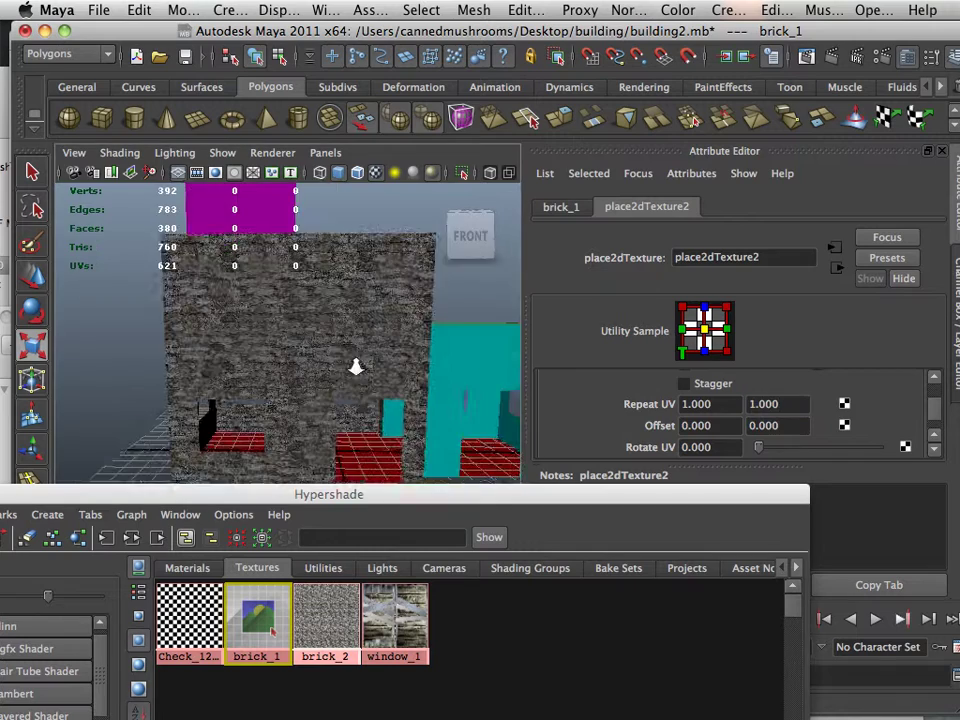
{"action": "right_click_drag", "start_coordinate": [356, 366], "coordinate": [388, 334], "text": "alt"}
{"action": "middle_click_drag", "start_coordinate": [388, 334], "coordinate": [422, 392], "text": "alt"}
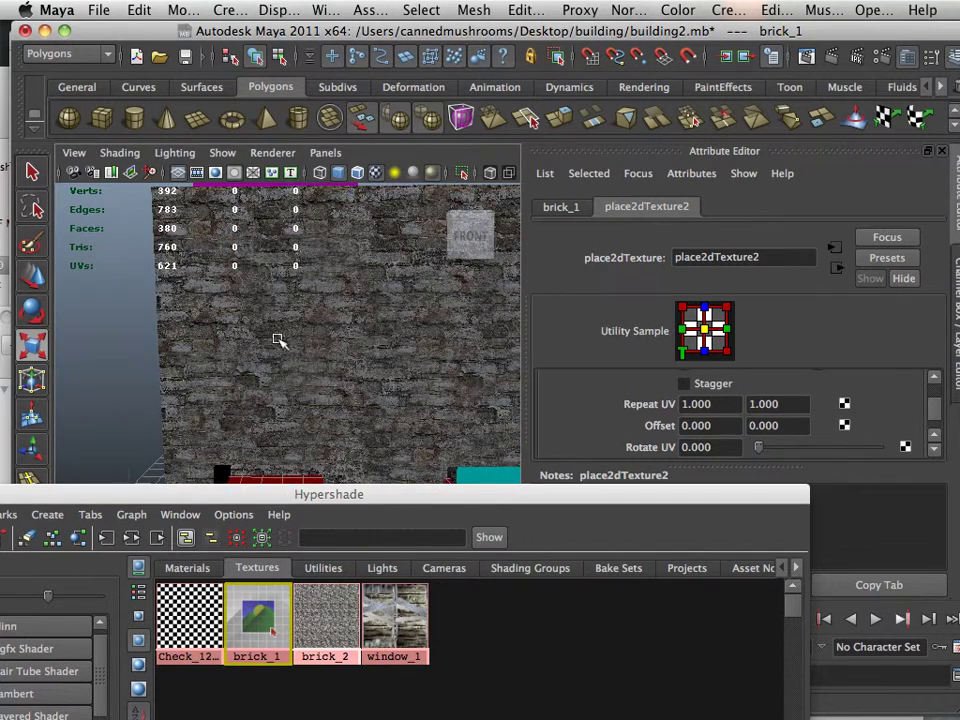
{"action": "left_click_drag", "start_coordinate": [278, 341], "coordinate": [320, 317], "text": "alt"}
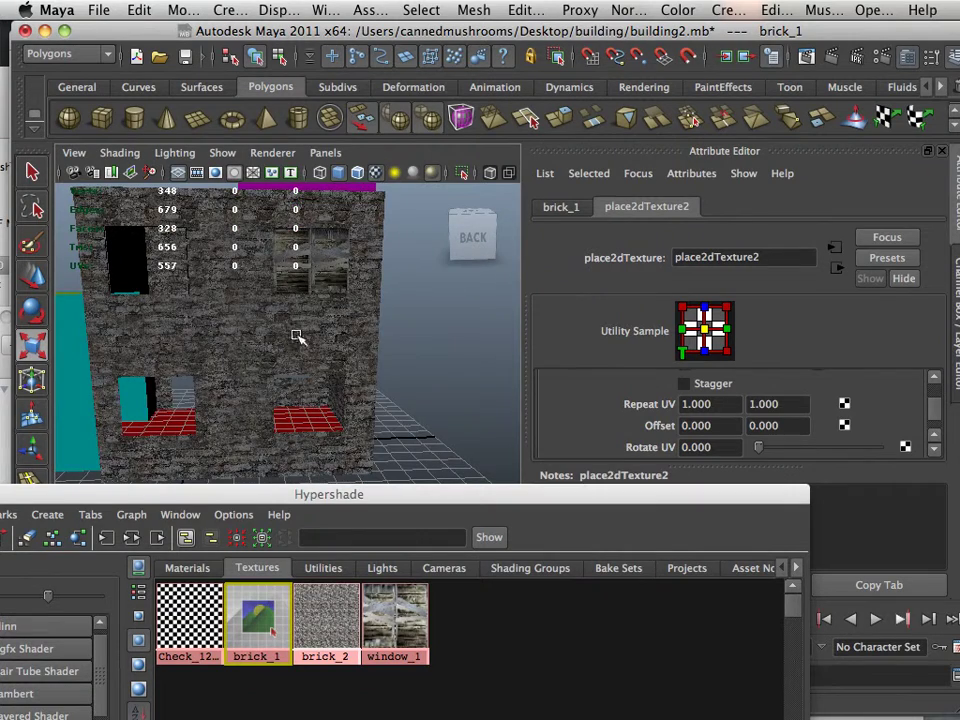
{"action": "middle_click_drag", "start_coordinate": [297, 337], "coordinate": [319, 351], "text": "alt"}
{"action": "left_click_drag", "start_coordinate": [319, 351], "coordinate": [289, 343], "text": "alt"}
{"action": "middle_click_drag", "start_coordinate": [289, 343], "coordinate": [264, 354], "text": "alt"}
{"action": "right_click_drag", "start_coordinate": [264, 354], "coordinate": [358, 341], "text": "alt"}
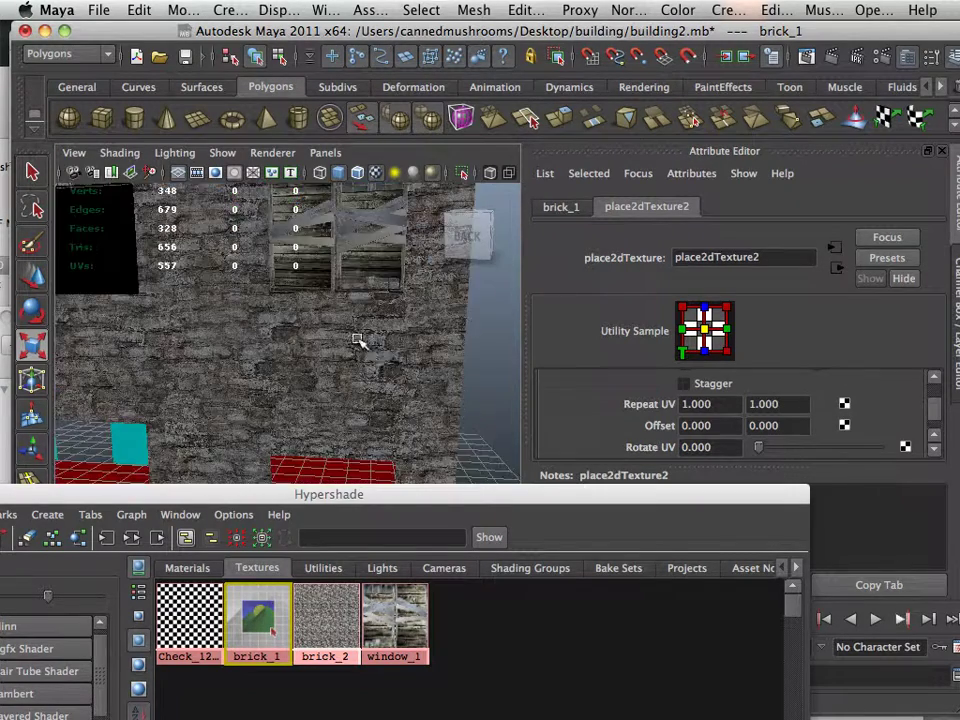
- Examine the boarded-up window texture in the brick wall close up, from both sides and from farther away
{"action": "left_click_drag", "start_coordinate": [358, 341], "coordinate": [285, 398], "text": "alt"}
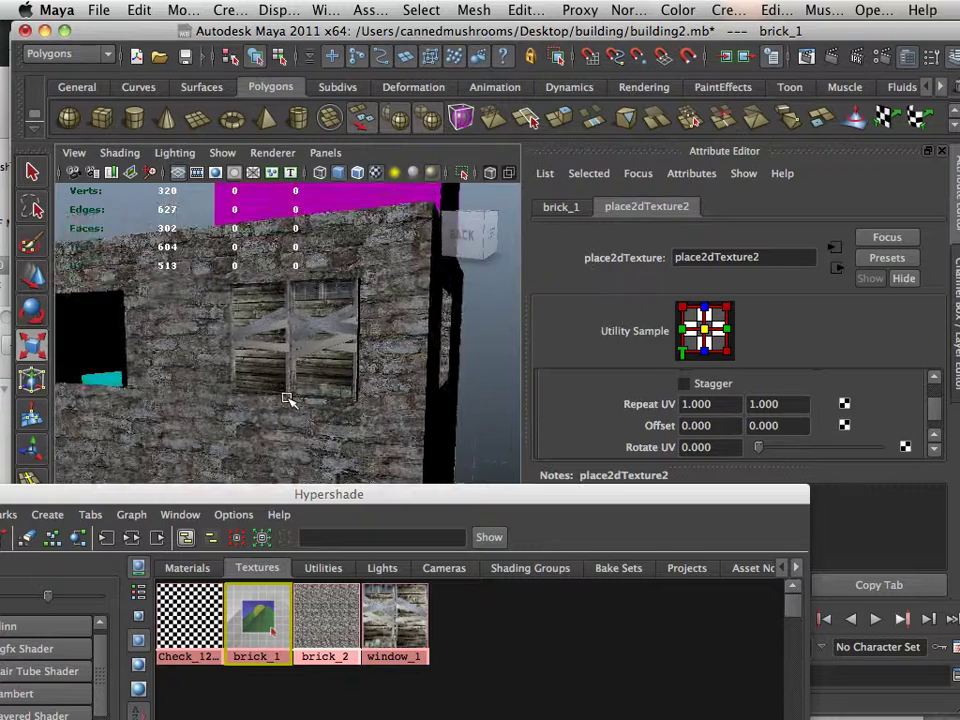
{"action": "right_click_drag", "start_coordinate": [285, 398], "coordinate": [375, 390], "text": "alt"}
{"action": "left_click_drag", "start_coordinate": [375, 390], "coordinate": [311, 289], "text": "alt"}
{"action": "left_click_drag", "start_coordinate": [391, 388], "coordinate": [303, 294], "text": "alt"}
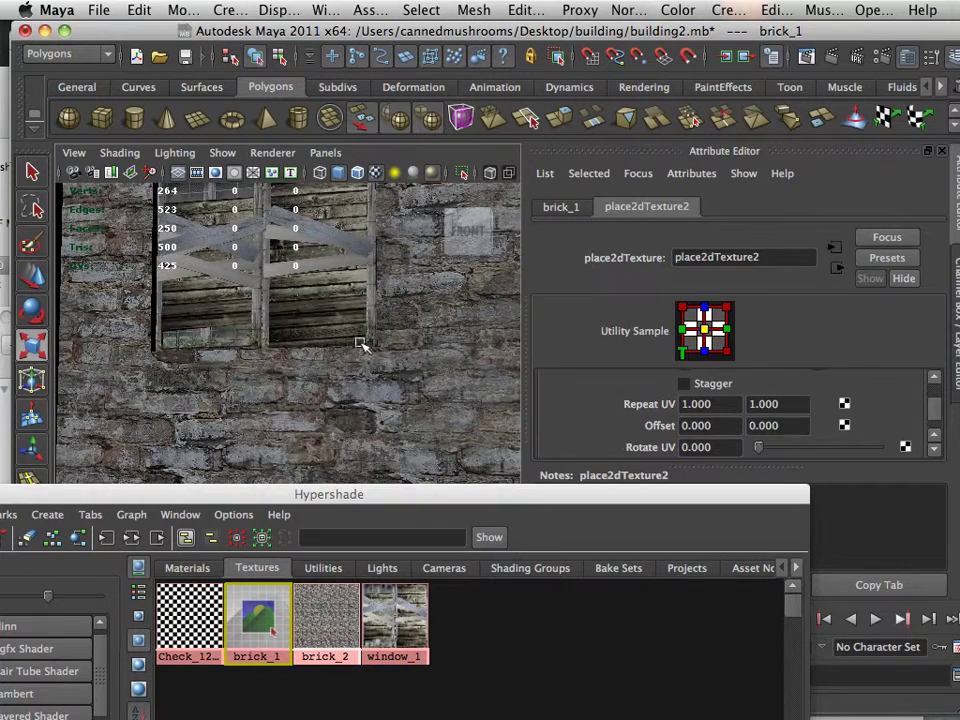
{"action": "left_click_drag", "start_coordinate": [362, 344], "coordinate": [232, 318], "text": "alt"}
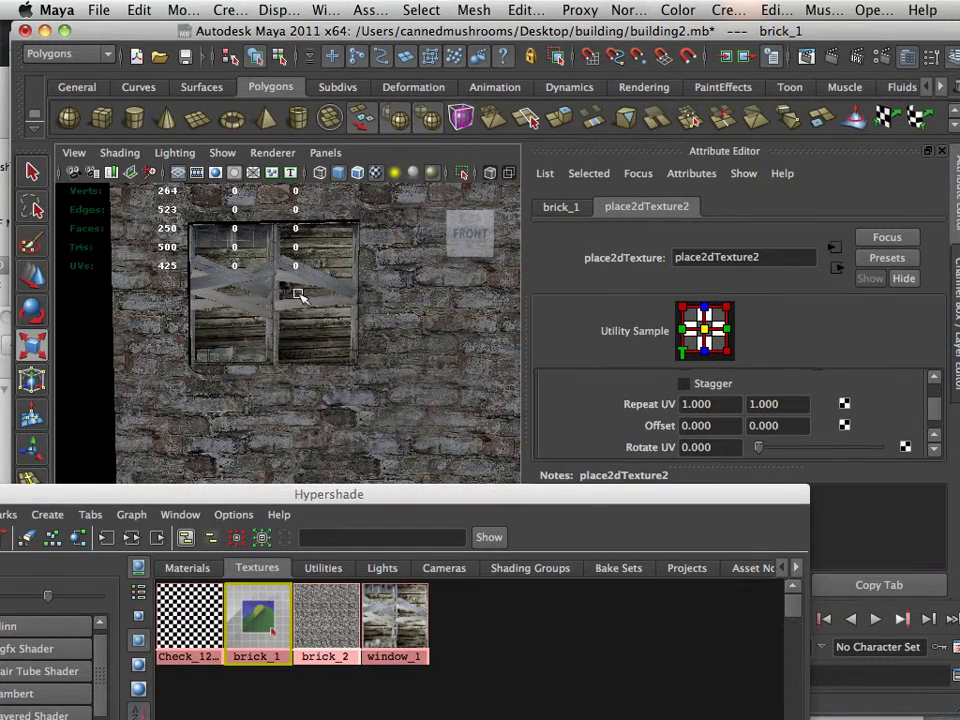
{"action": "scroll", "coordinate": [267, 283], "scroll_direction": "up", "scroll_amount": 5}
{"action": "left_click_drag", "start_coordinate": [268, 283], "coordinate": [311, 296], "text": "alt"}
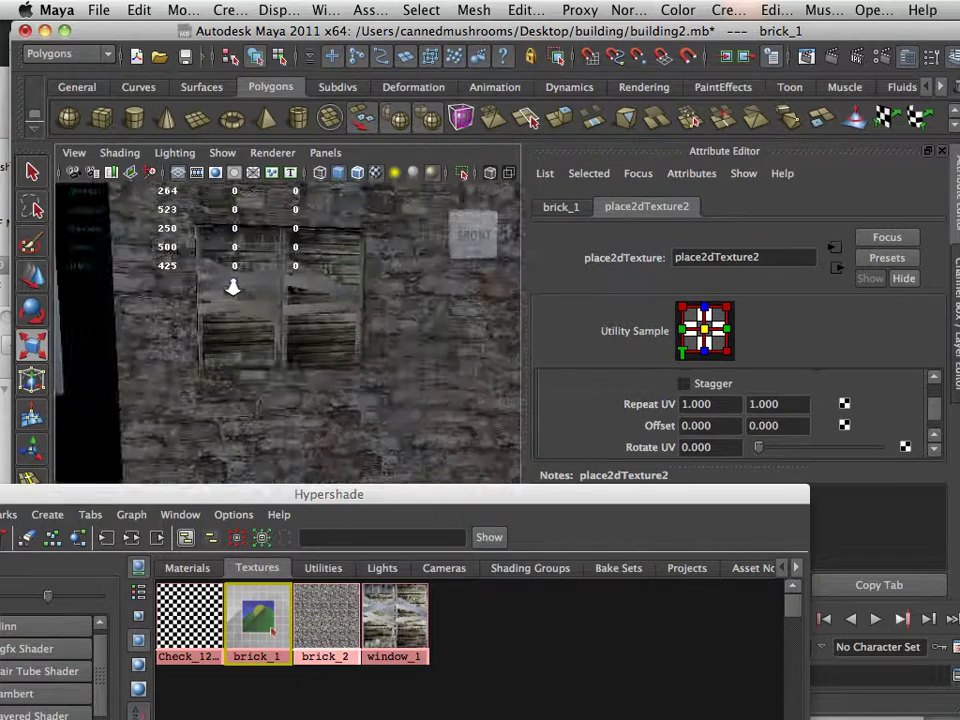
{"action": "left_click_drag", "start_coordinate": [225, 279], "coordinate": [257, 289], "text": "alt"}
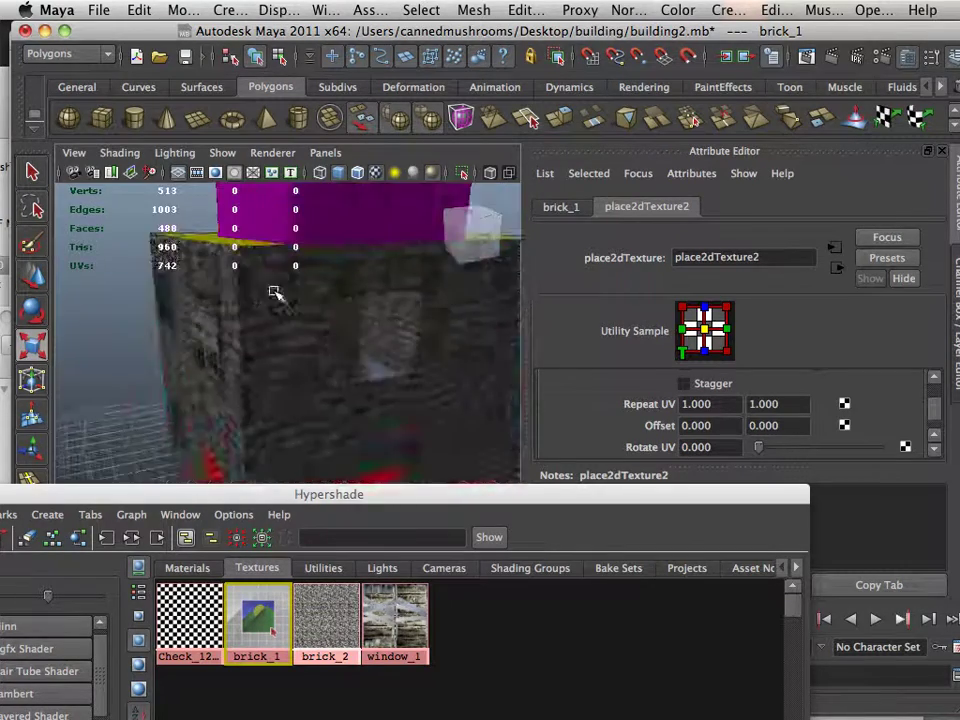
{"action": "scroll", "coordinate": [274, 292], "scroll_direction": "down", "scroll_amount": 8}
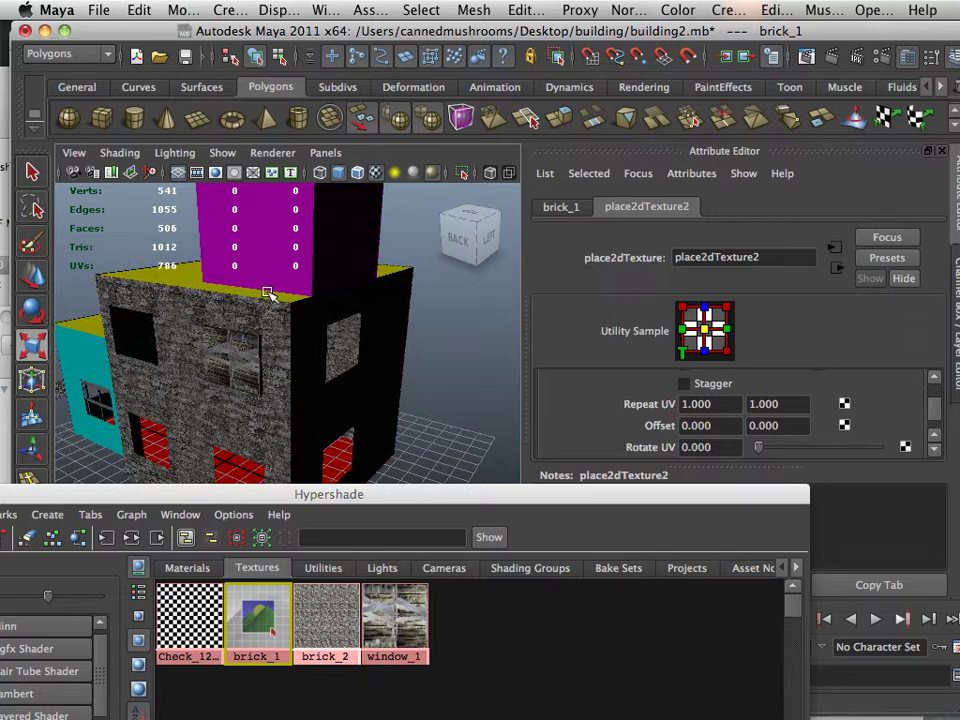